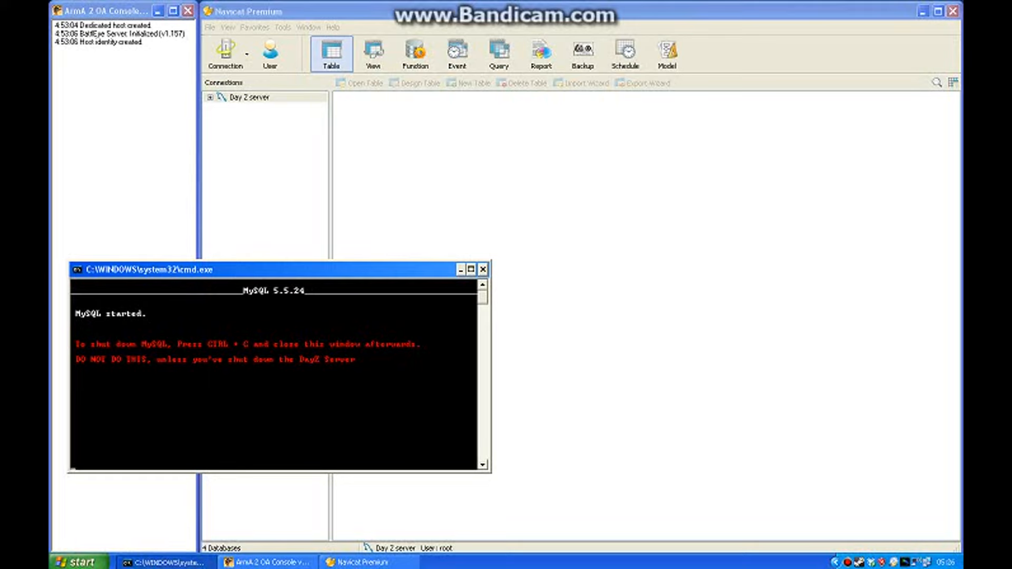
Clear the MySQL console out of the way, connect to Day Z server and open the hivemind database's tables.
click(460, 269)
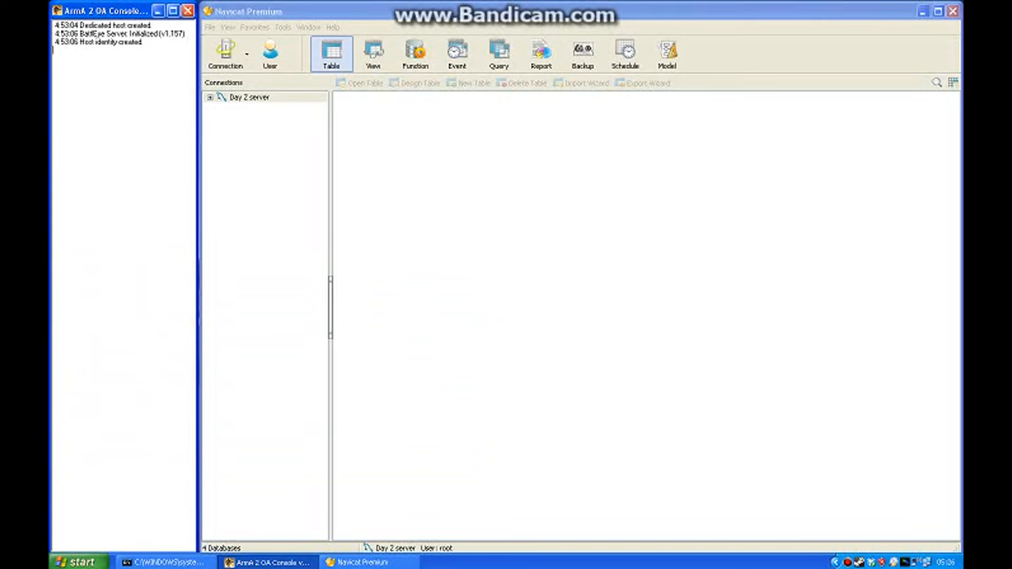
click(250, 97)
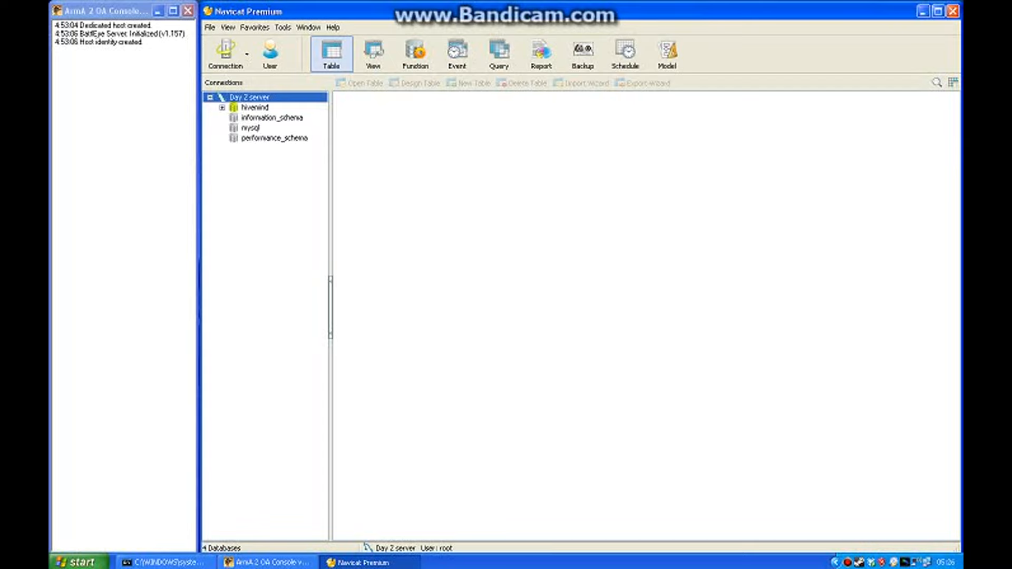
double_click(255, 107)
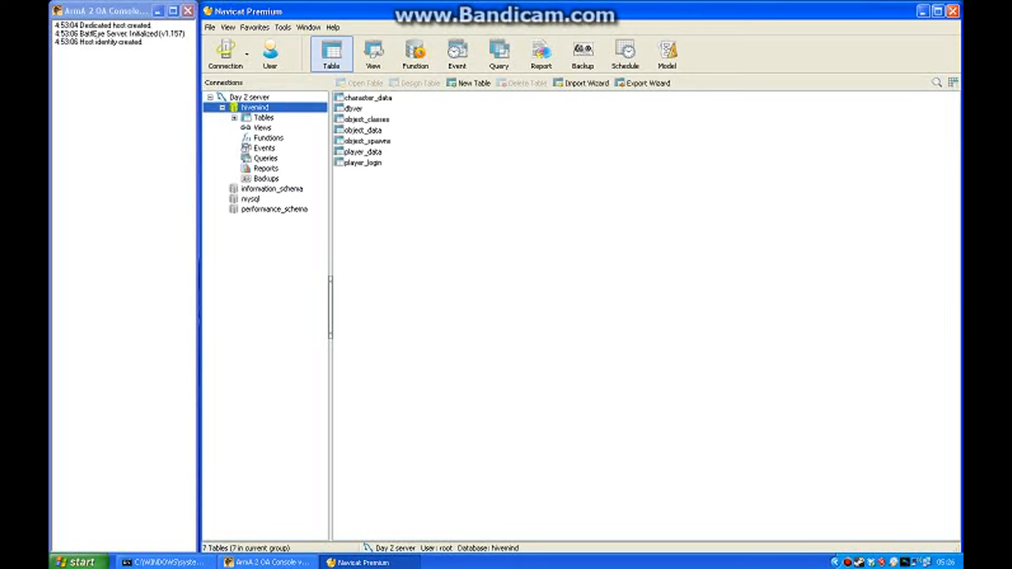
click(368, 98)
click(367, 120)
click(475, 221)
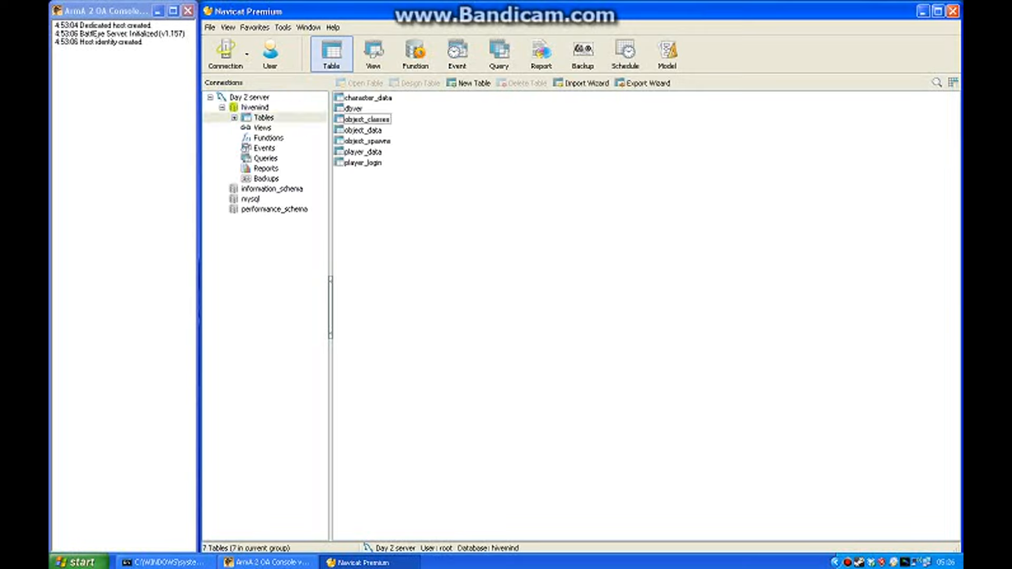
click(225, 54)
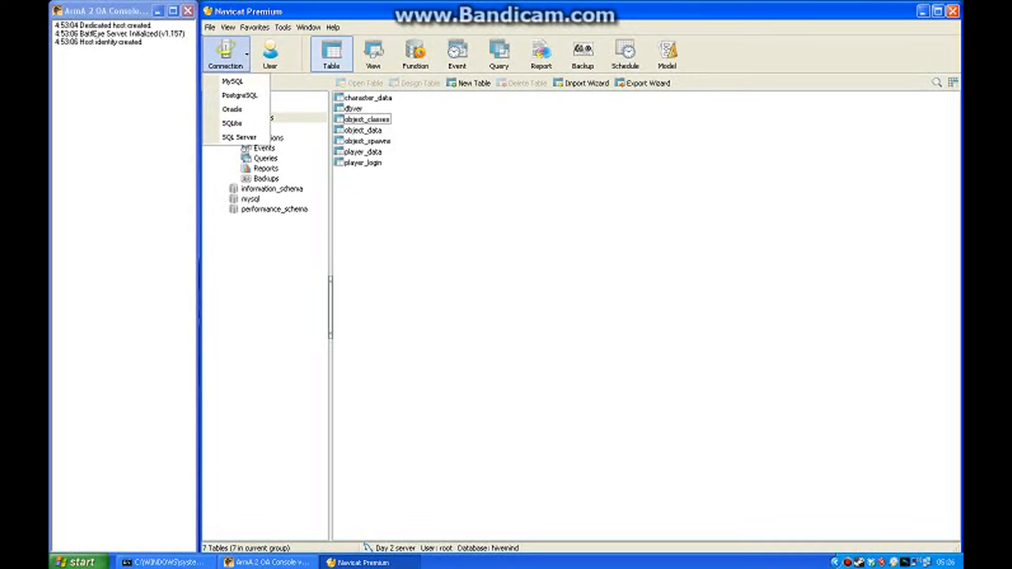
click(233, 81)
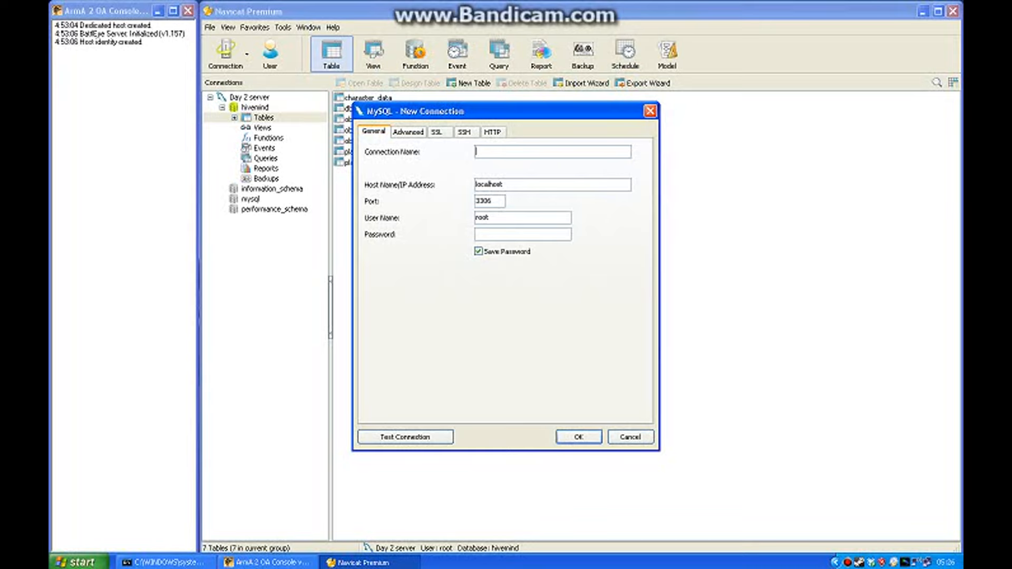
key(Tab)
click(522, 234)
click(522, 218)
click(552, 151)
text(day z server 2)
key(ctrl+a)
key(Tab)
key(Tab)
key(Tab)
key(Tab)
key(Escape)
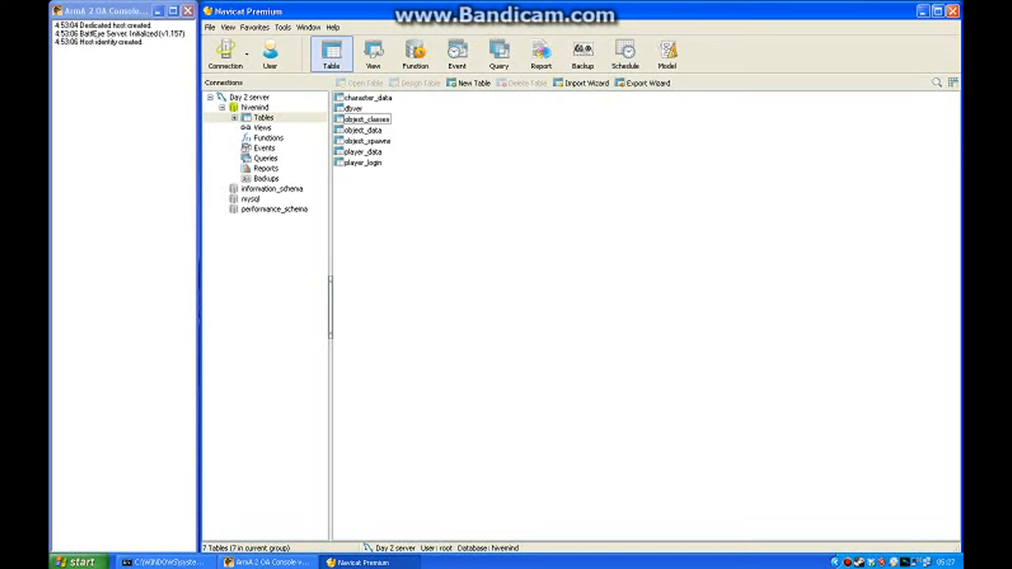
Open the character_data table of hivemind and look over its character records.
click(368, 98)
click(367, 120)
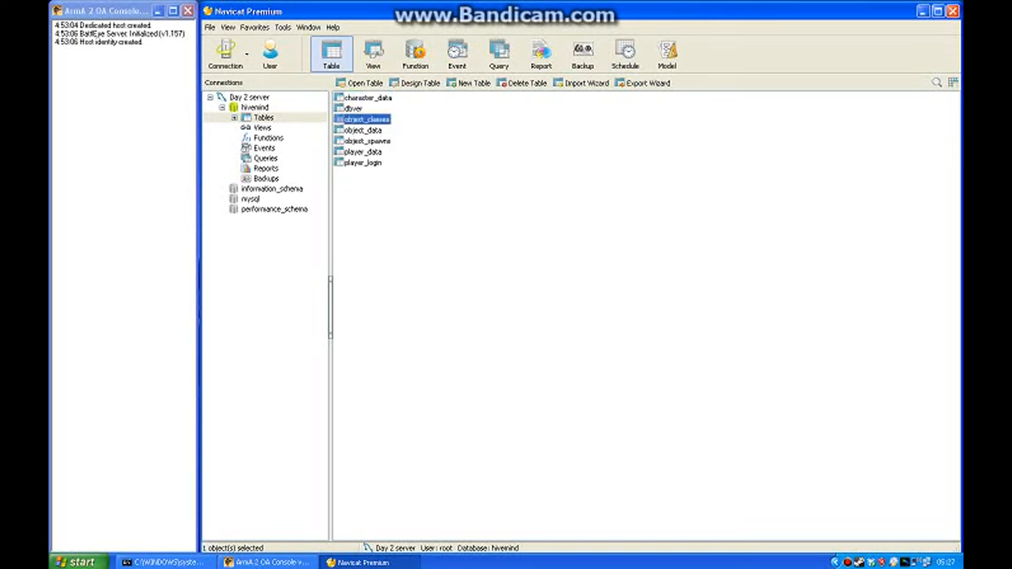
click(353, 108)
click(368, 98)
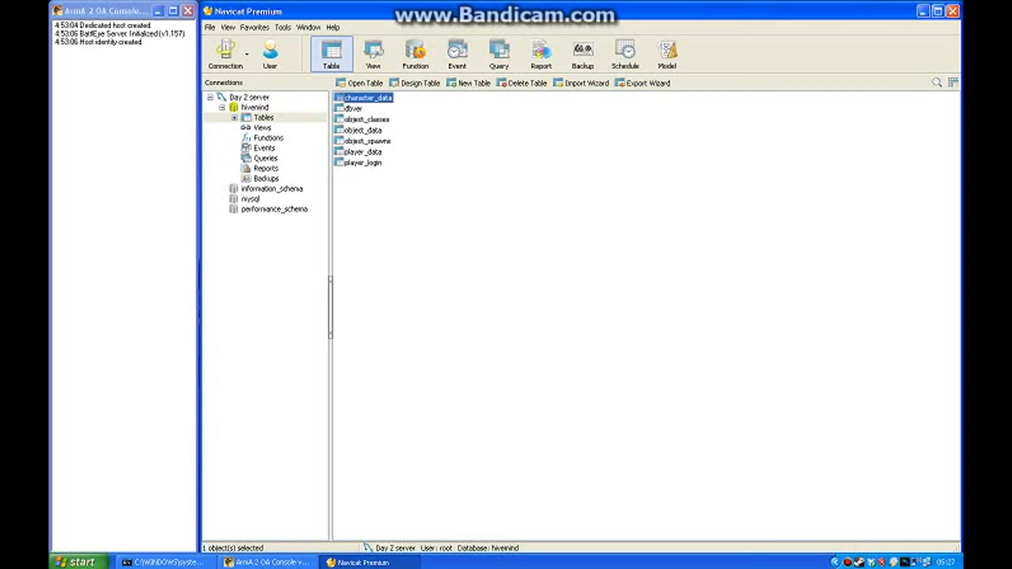
double_click(368, 98)
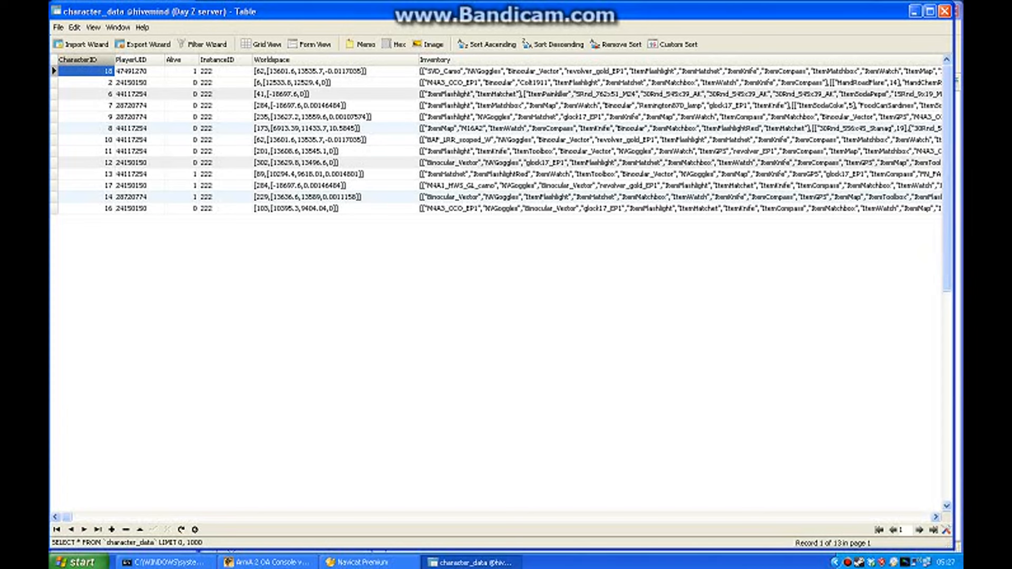
click(632, 71)
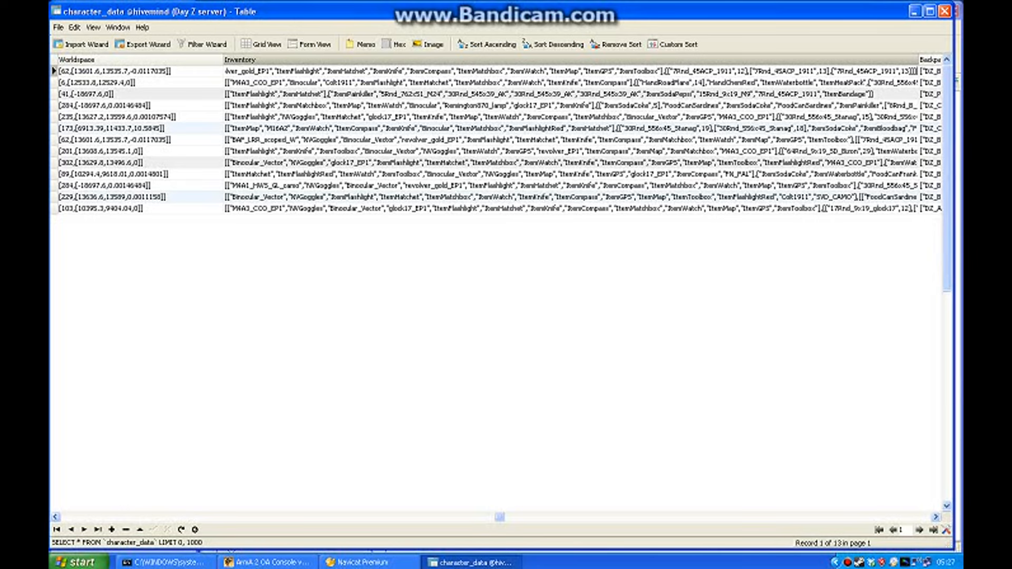
drag(500, 517, 67, 517)
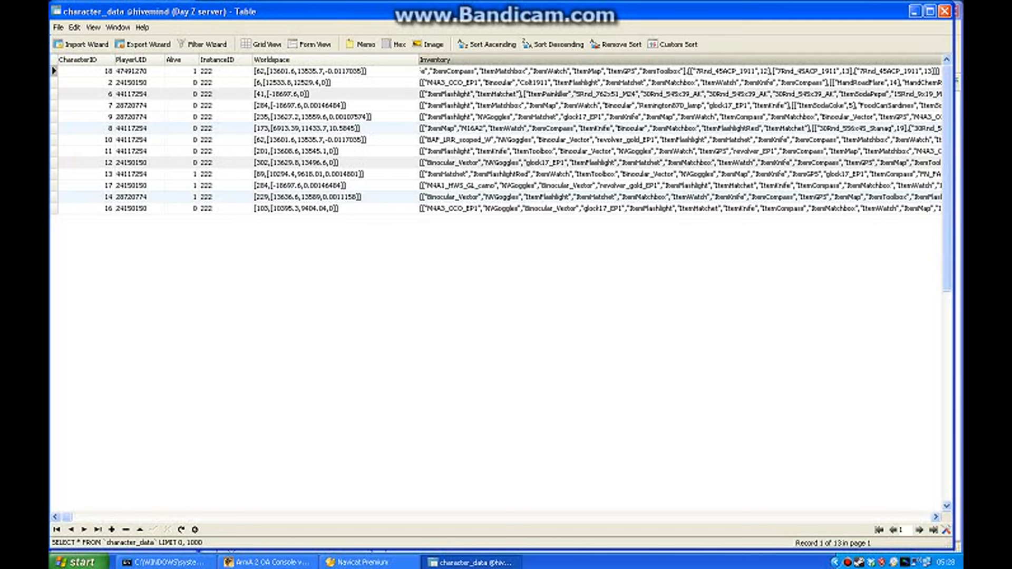
Replace character 17's Worldspace with [103,[10395.3,9404.04,0]] copied from character 16.
click(54, 186)
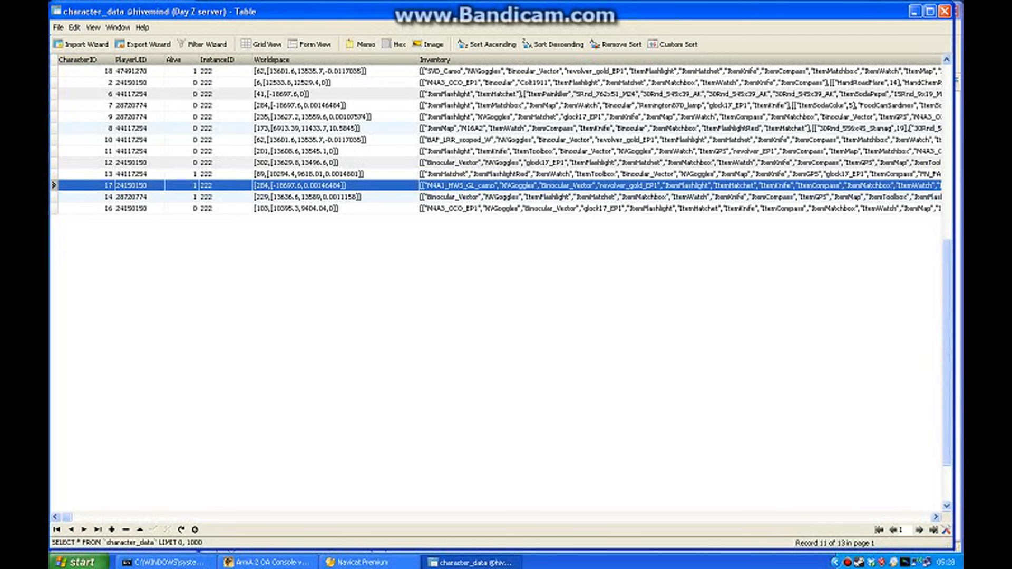
click(495, 208)
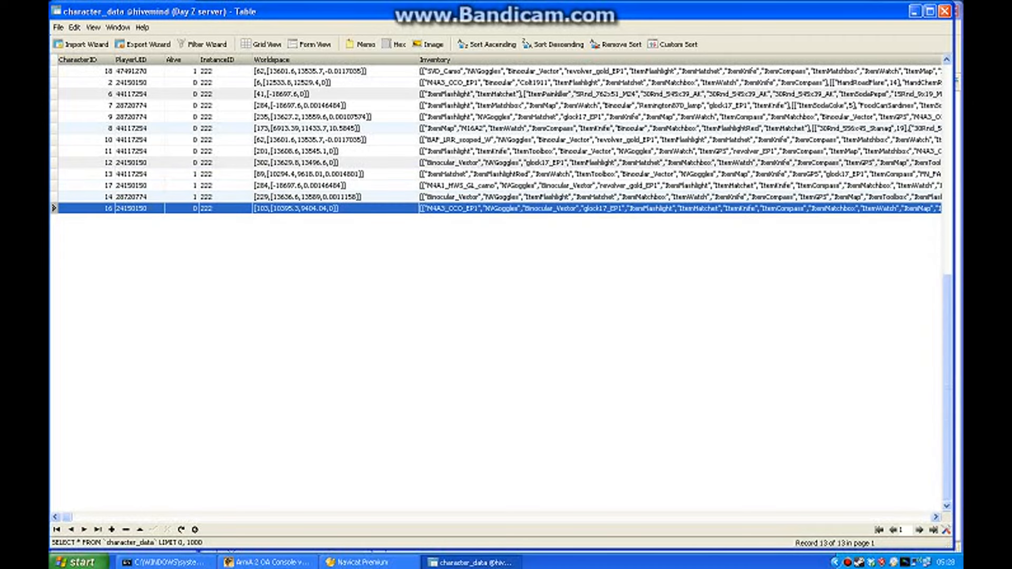
click(322, 208)
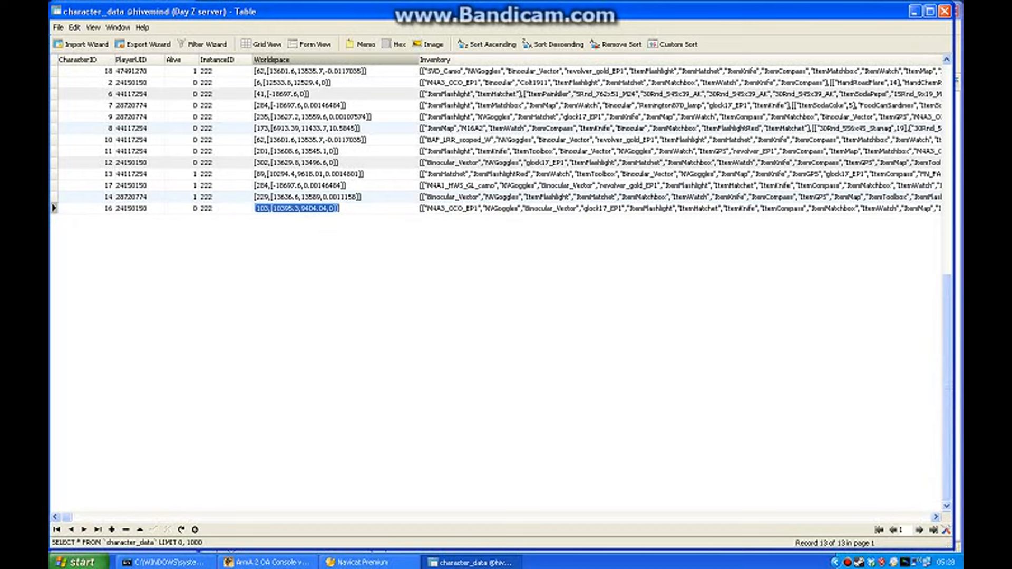
right_click(298, 209)
click(316, 244)
key(Return)
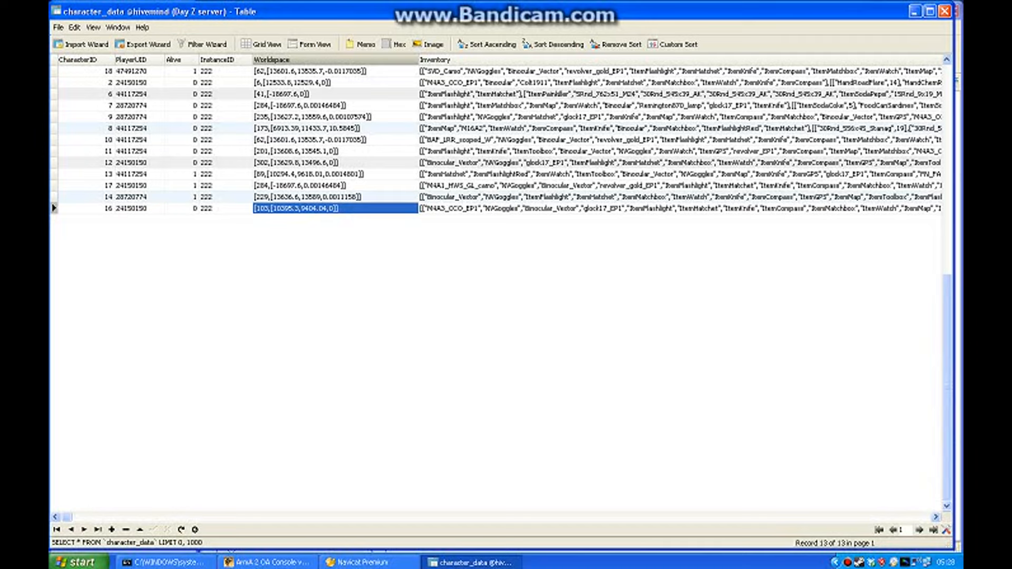
click(348, 186)
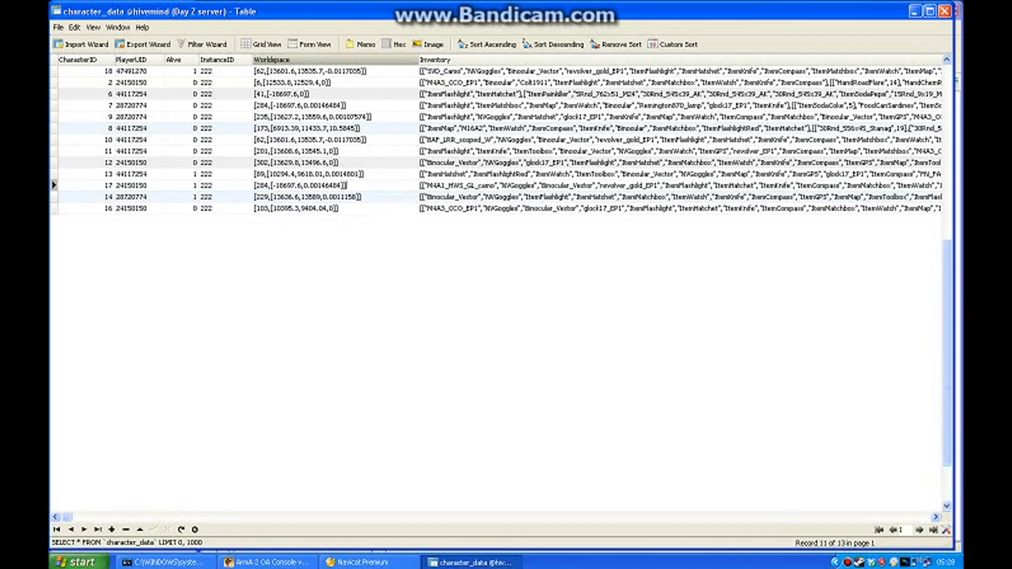
drag(347, 186, 254, 186)
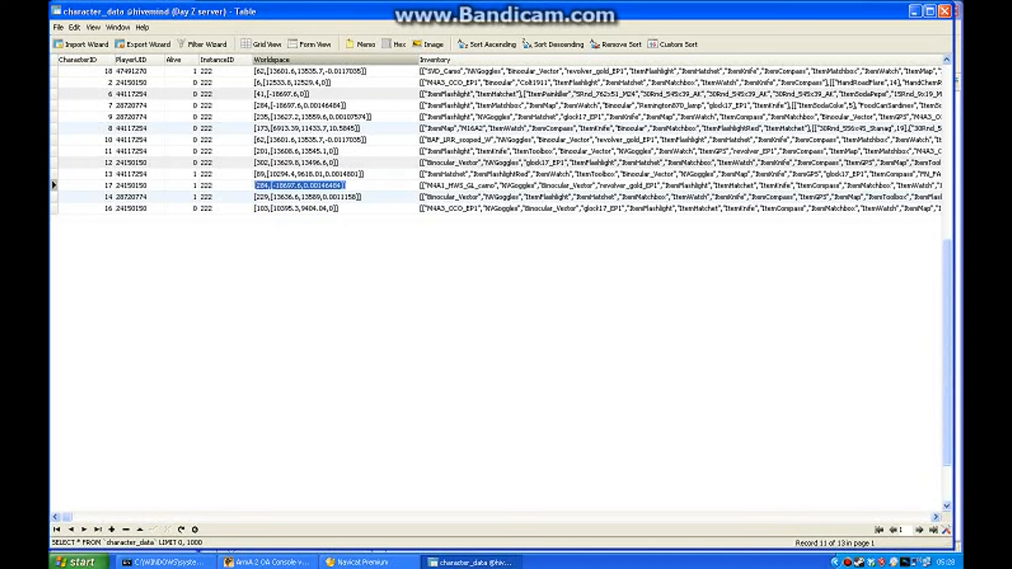
key(ctrl+v)
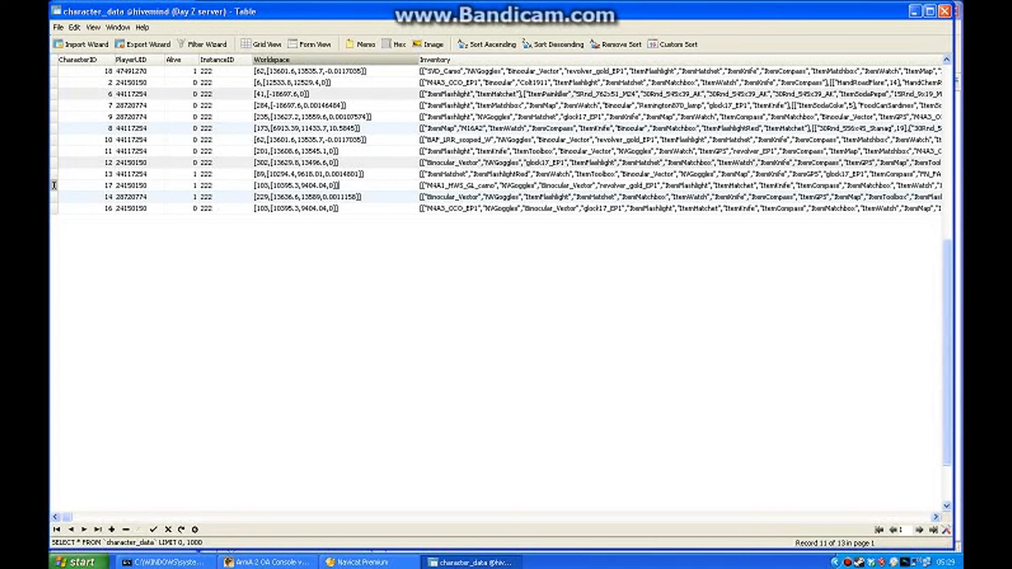
Save the Worldspace edit by moving to the Inventory entry of character 7.
click(936, 517)
click(935, 517)
click(936, 517)
click(935, 517)
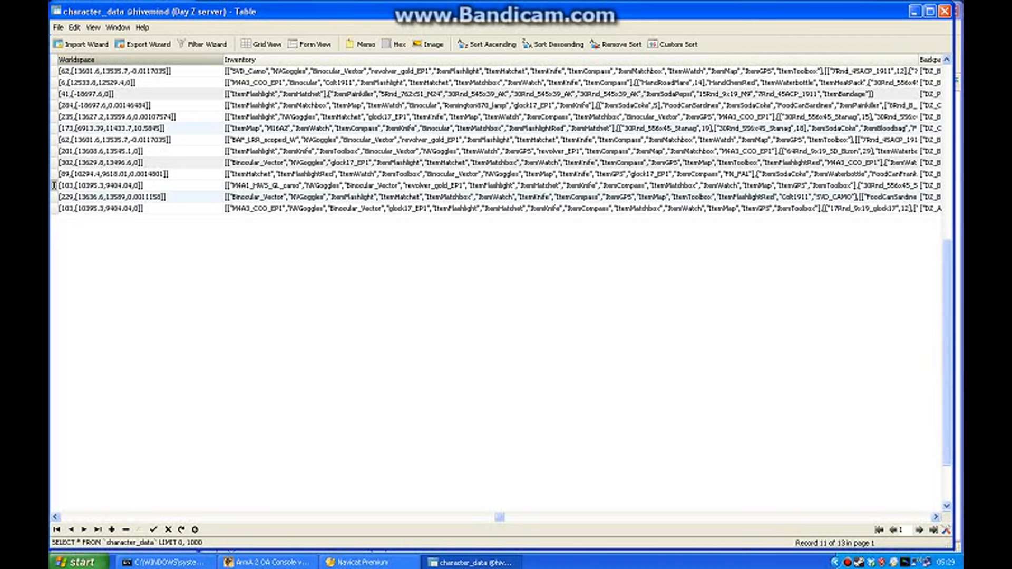
click(571, 105)
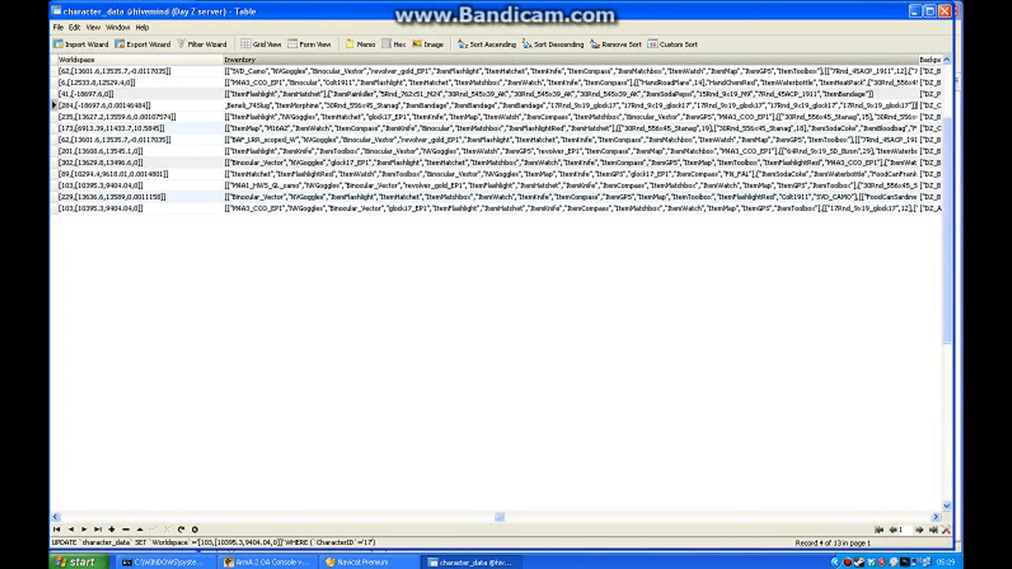
key(ctrl+a)
click(233, 105)
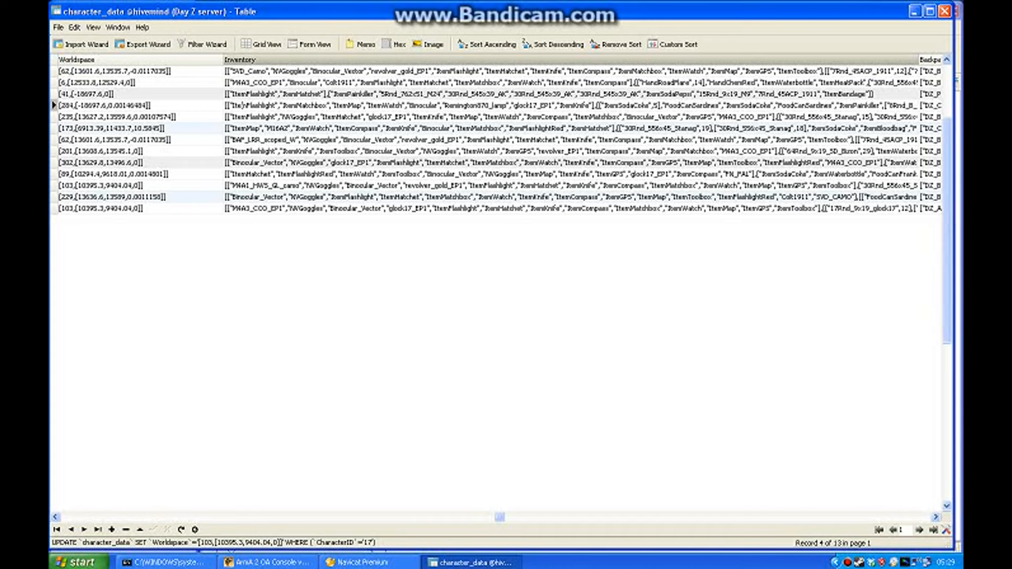
Copy the quoted item "BAF_LRR_scoped_W" from the Inventory of character 10.
click(245, 139)
key(ctrl+a)
key(ctrl+v)
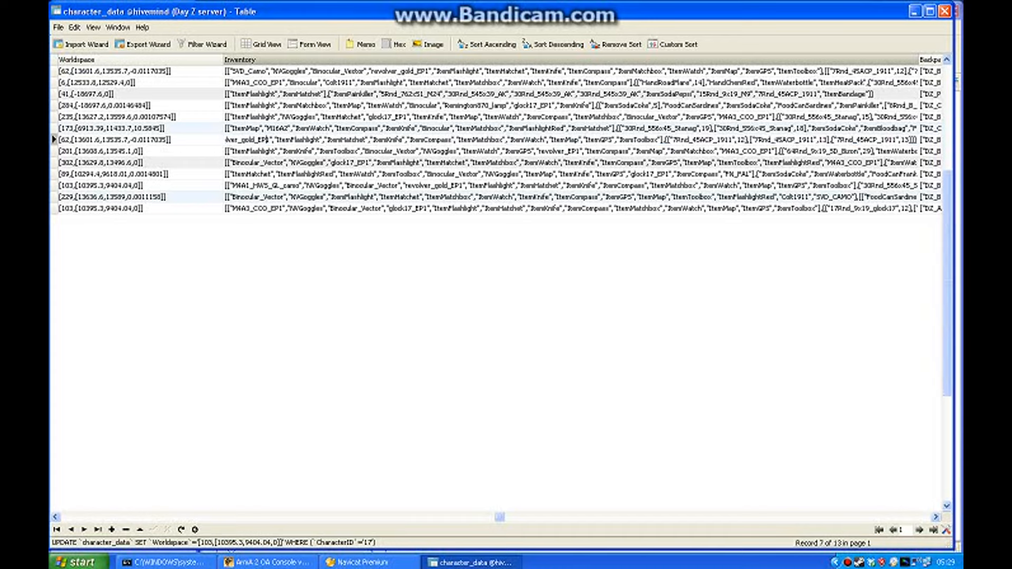
click(292, 140)
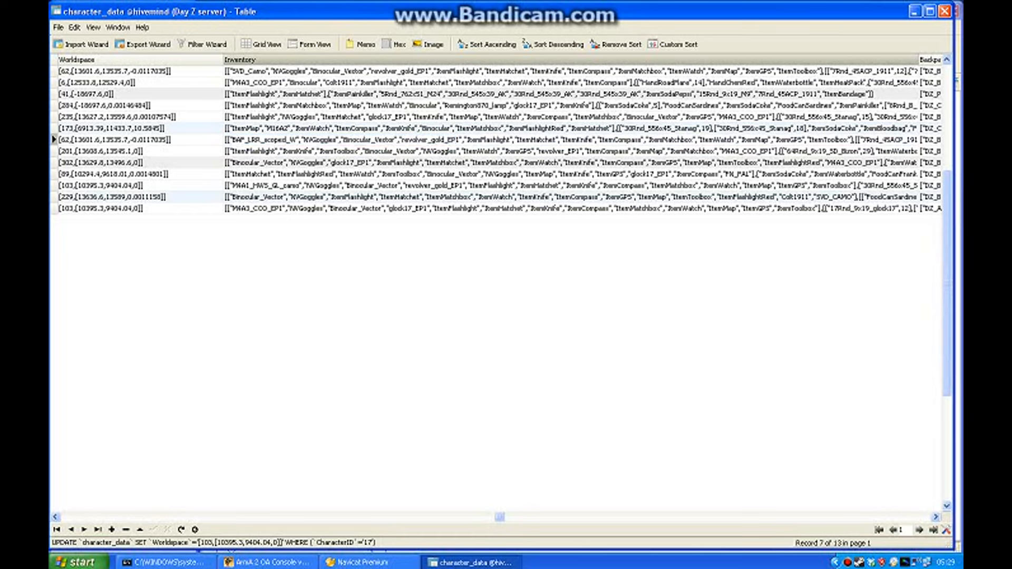
key(shift+Left)
key(shift+Left)
key(shift+Left)
key(shift+Left)
key(shift+Left)
key(shift+Left)
key(shift+Left)
key(shift+Left)
key(shift+Left)
key(shift+Left)
key(shift+Left)
key(shift+Left)
key(shift+Left)
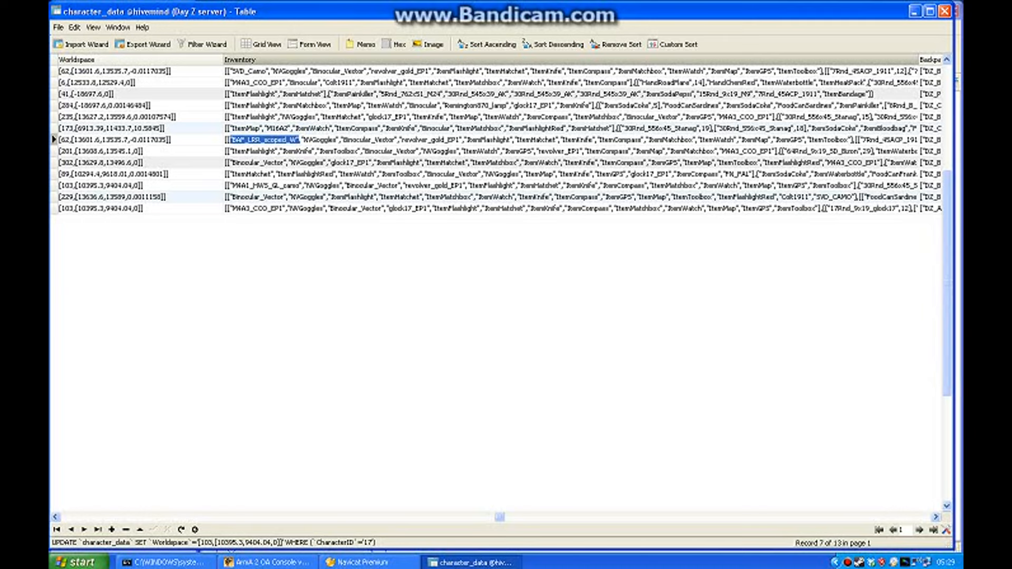
right_click(284, 137)
click(304, 172)
Insert "BAF_LRR_scoped_W" as the first item in character 9's Inventory, separated from "ItemFlashlight" by a comma.
double_click(295, 117)
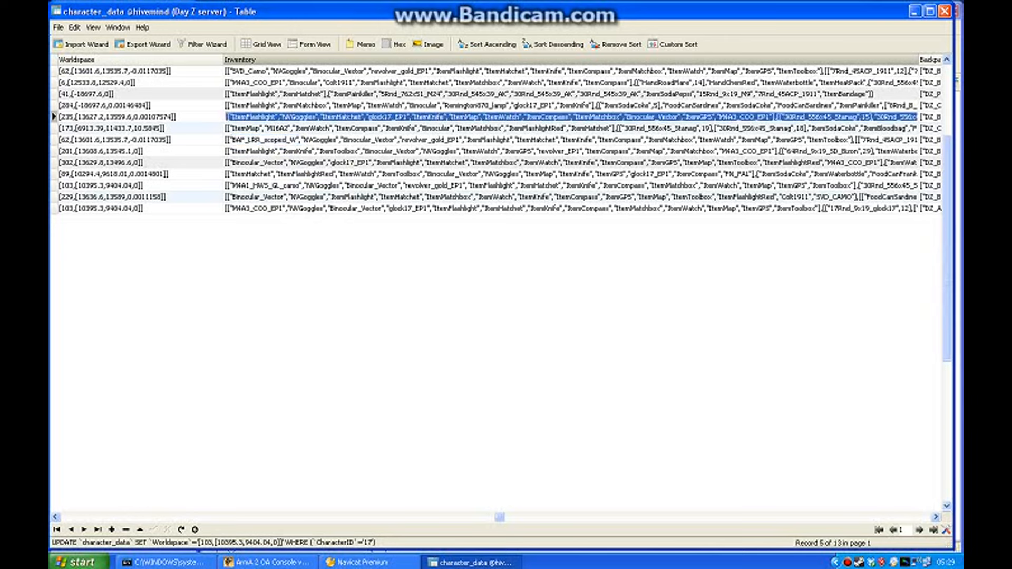
click(230, 117)
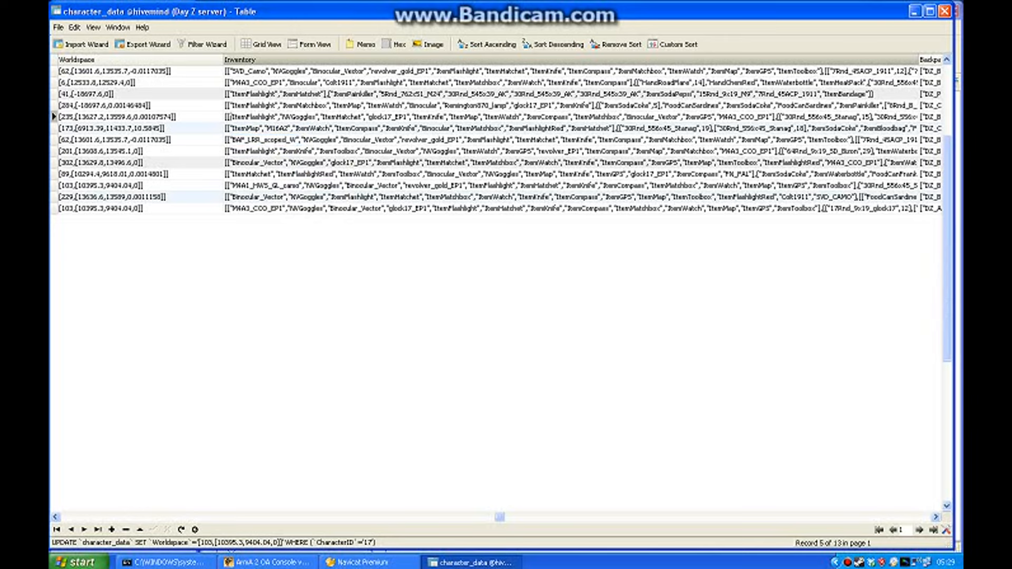
key(ctrl+v)
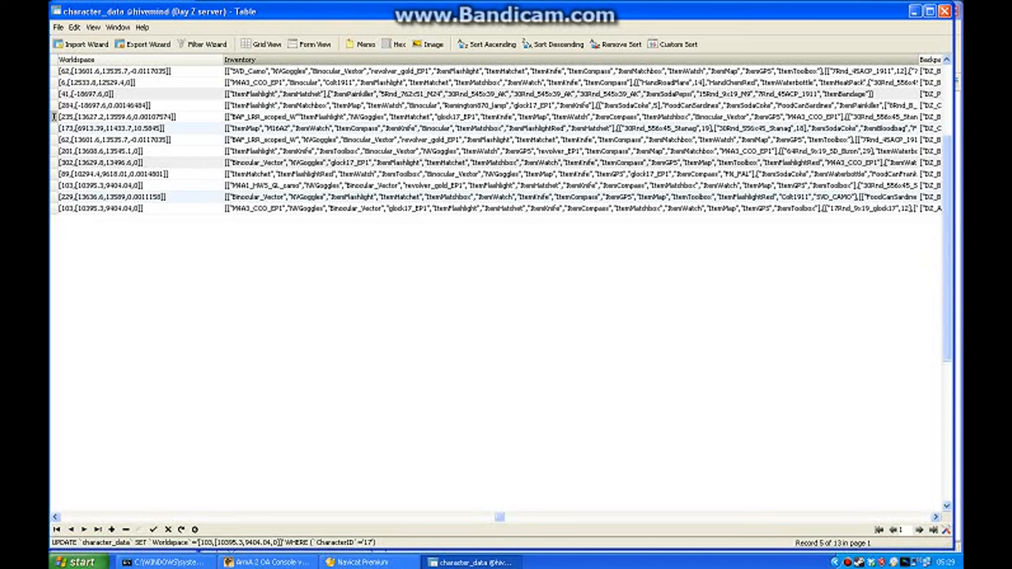
text(,")
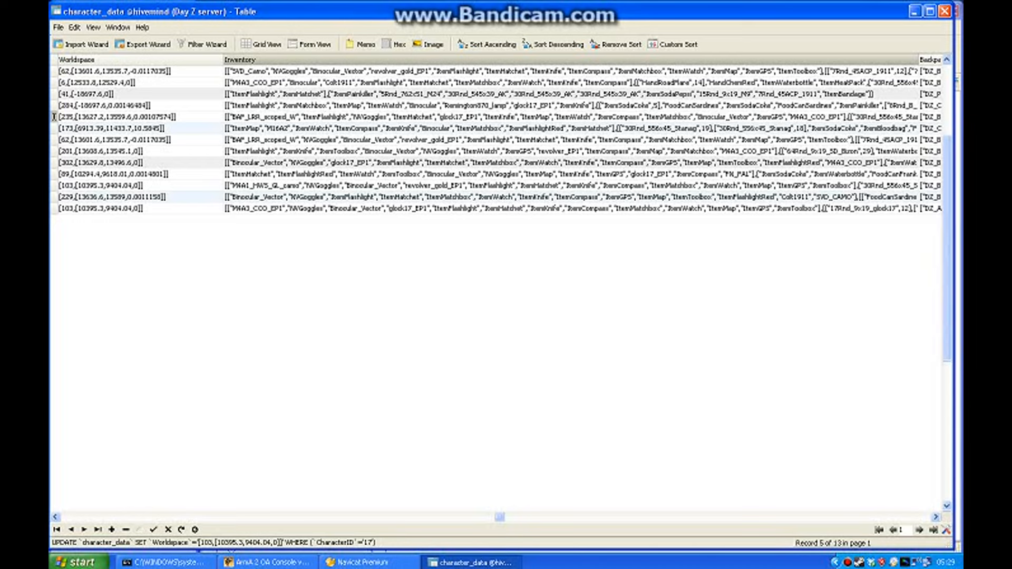
drag(231, 117, 299, 117)
click(300, 117)
drag(296, 117, 232, 117)
key(ctrl+a)
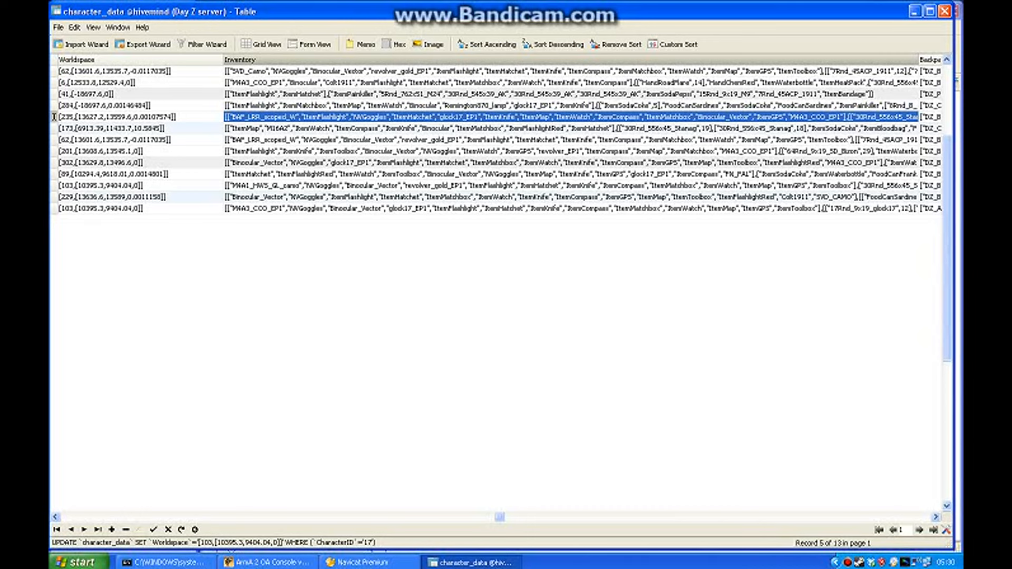
Save the Inventory edit and copy a quoted "FoodSteakCooked" item from character 17's Backpack.
click(936, 517)
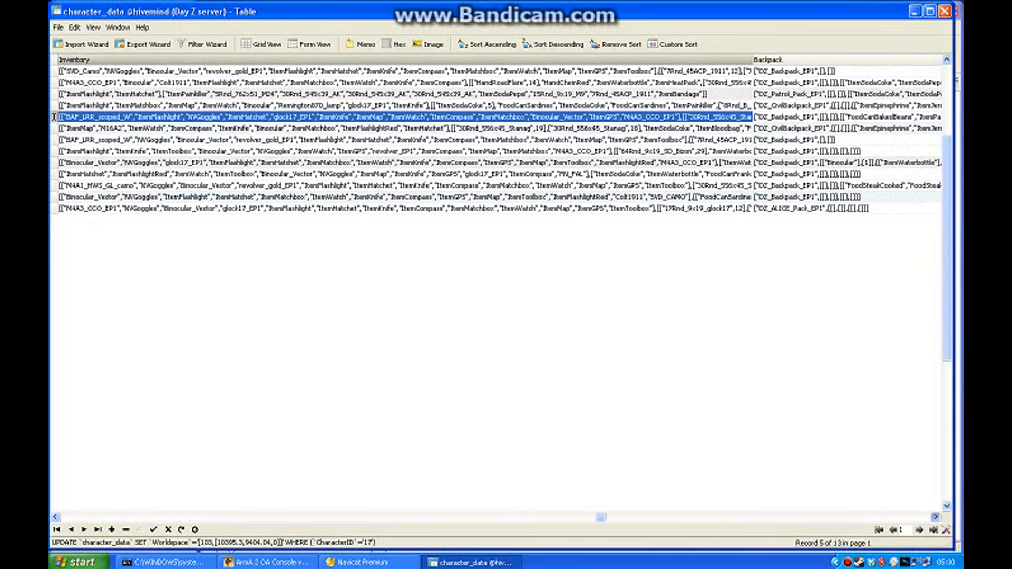
click(935, 517)
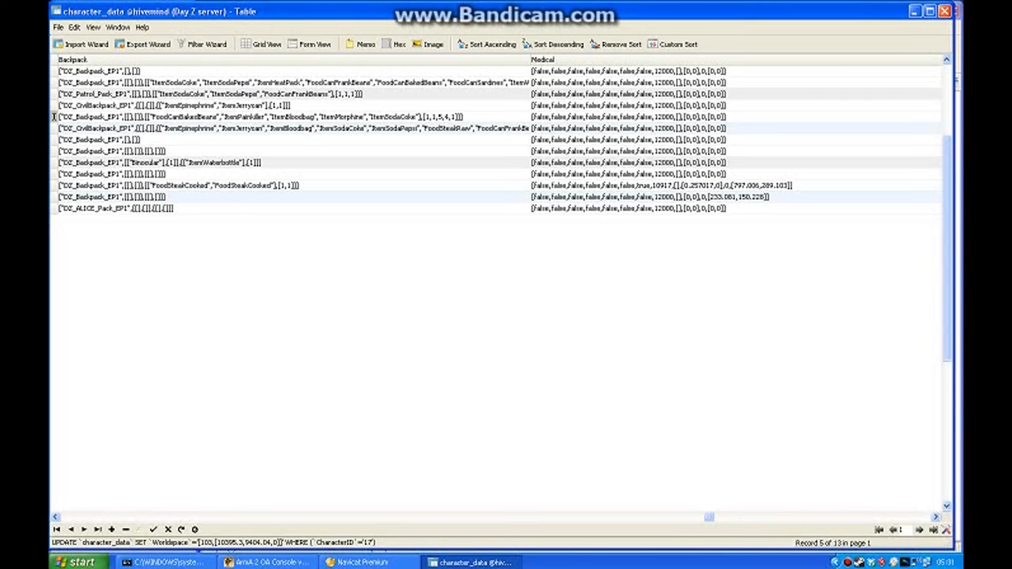
click(298, 185)
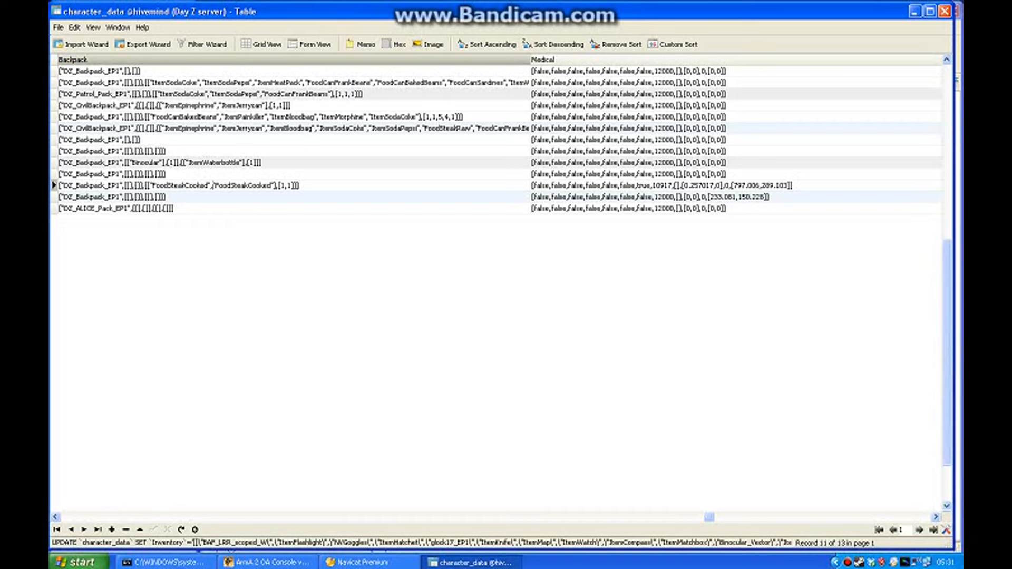
drag(212, 185, 300, 185)
click(241, 184)
mouse_move(285, 185)
mouse_down()
mouse_move(300, 185)
mouse_move(271, 184)
mouse_up()
click(280, 185)
drag(276, 185, 213, 185)
right_click(226, 184)
click(246, 219)
Add a third "FoodSteakCooked" to character 17's Backpack, comma-separated, and extend its quantity list to [1,1,1].
click(274, 186)
right_click(274, 185)
click(295, 228)
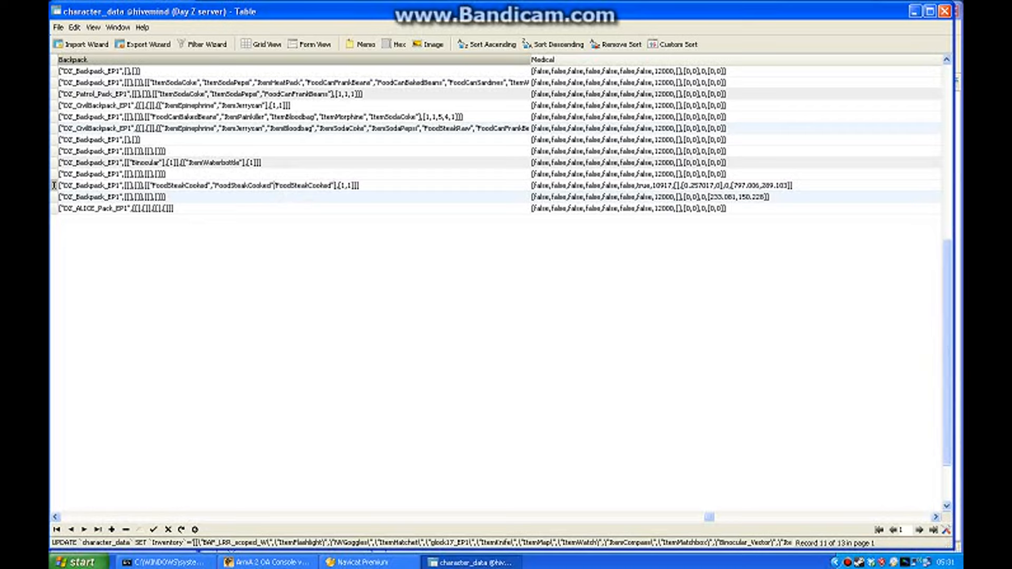
text(,)
drag(357, 186, 338, 186)
click(355, 186)
text(,1)
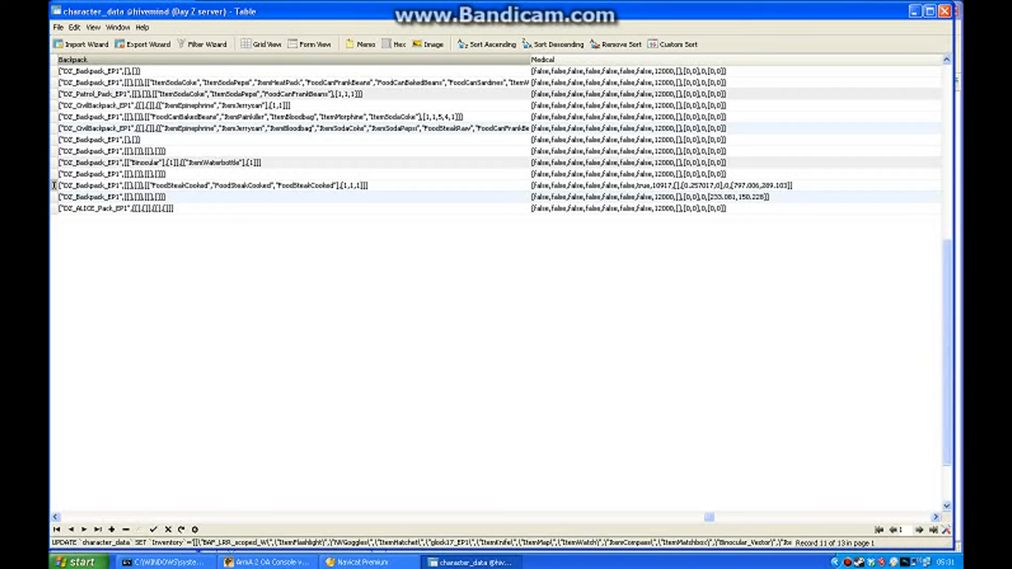
Save the Backpack edit of character 17 and examine the item list and matching quantity list in character 9's Backpack.
drag(276, 186, 339, 186)
click(356, 185)
click(463, 116)
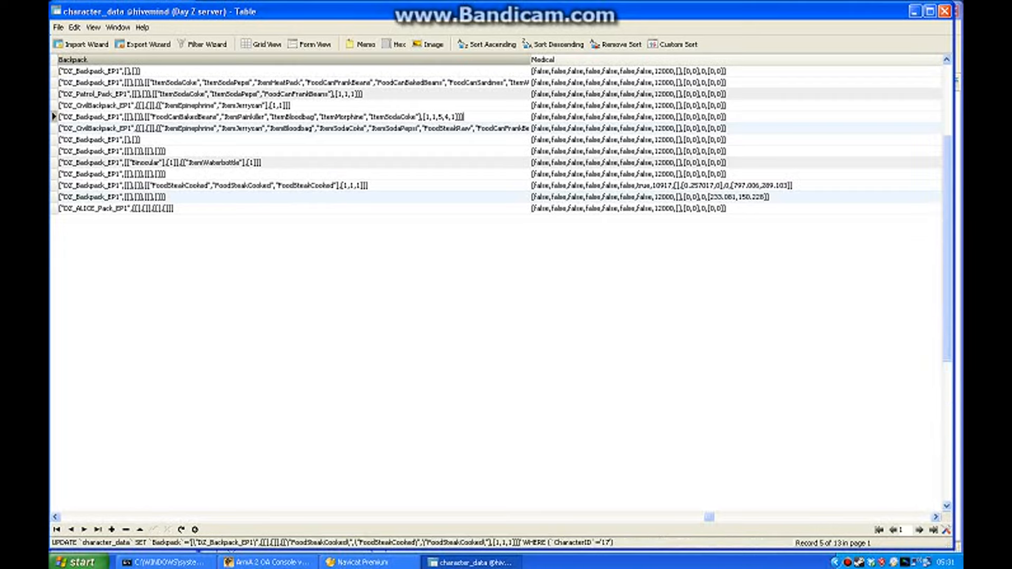
drag(160, 116, 336, 116)
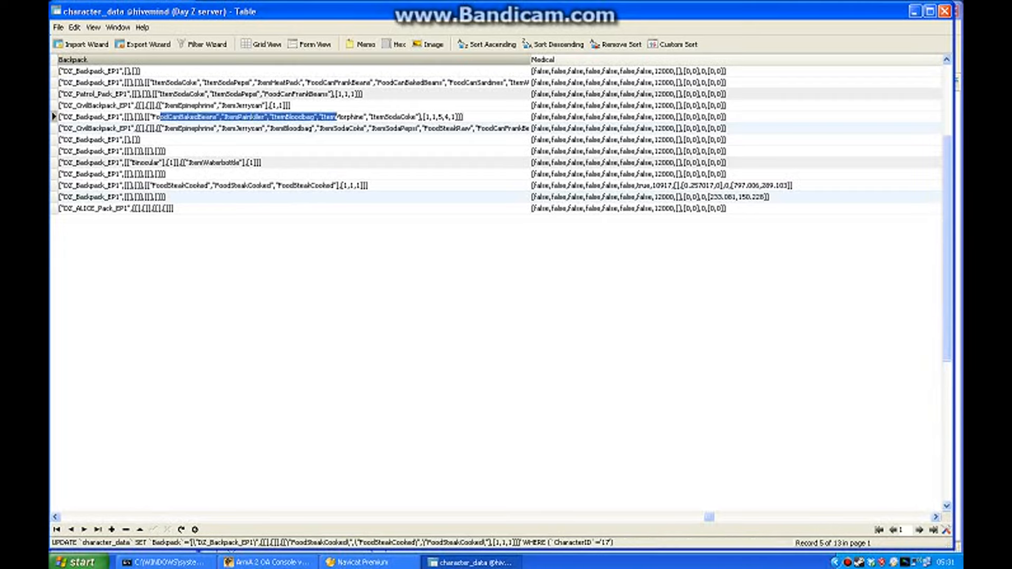
drag(422, 117, 461, 116)
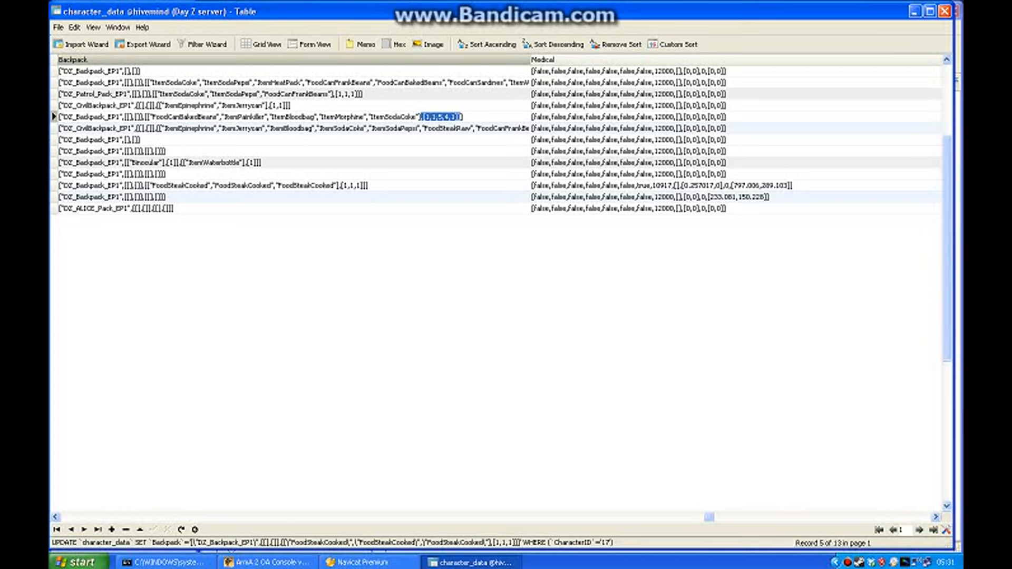
Set the second quantity in character 17's Backpack to 2, making the quantity list [1,2,1].
click(368, 186)
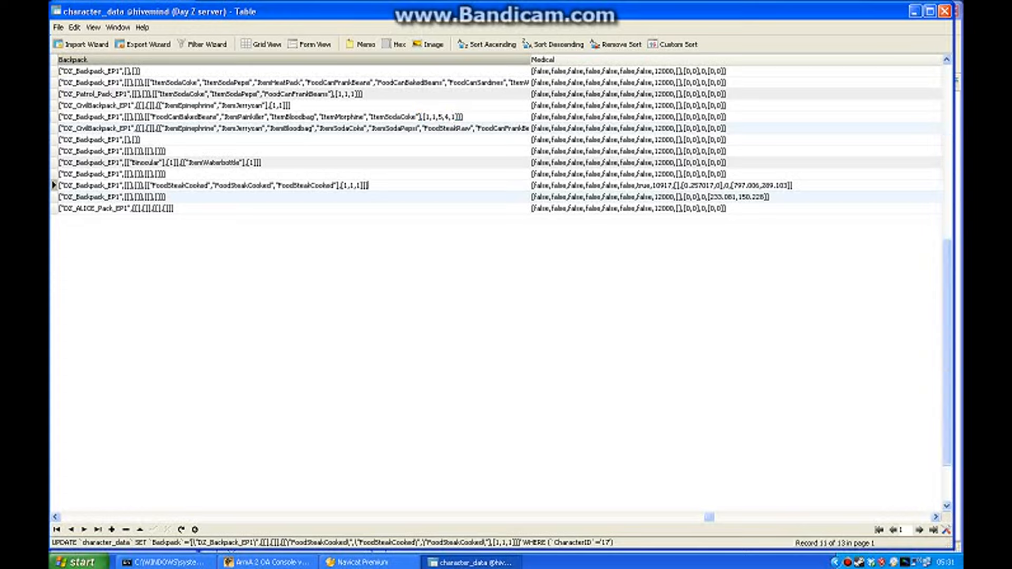
click(353, 186)
key(BackSpace)
text(2)
scroll(498, 285, right, 1)
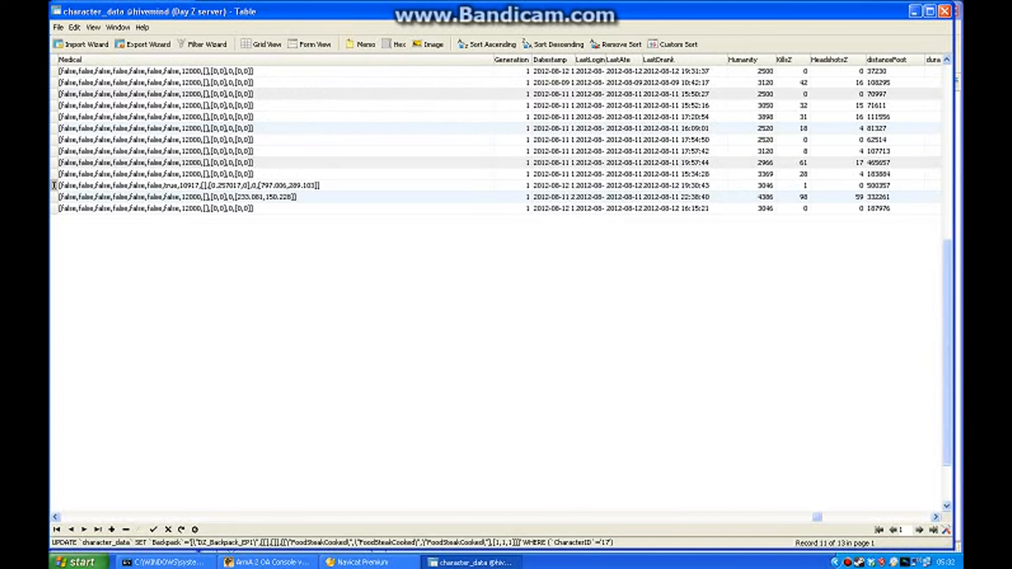
click(55, 517)
key(Return)
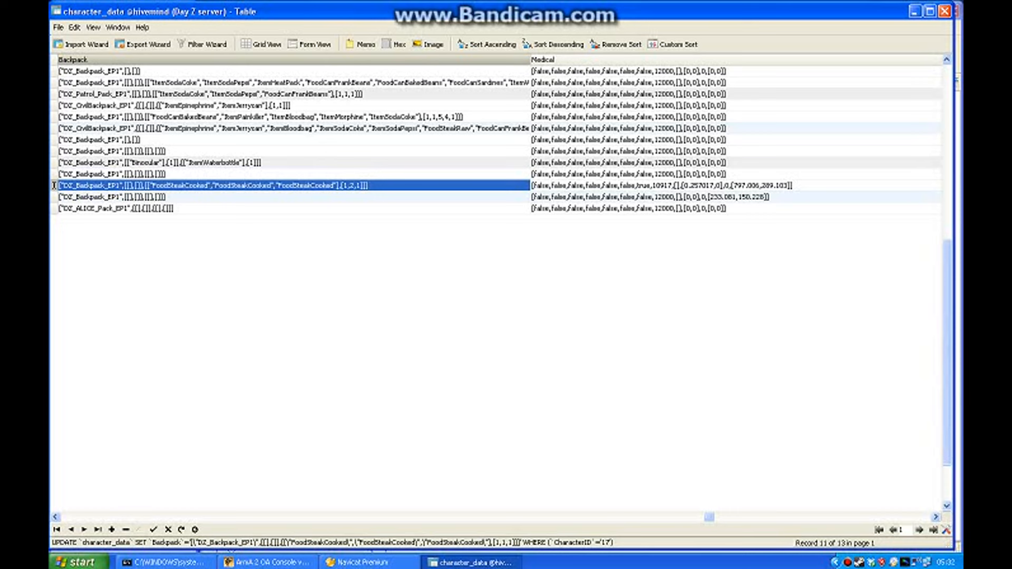
Save the Backpack edit, copy character 6's full Medical value and review its flags and number entries.
click(935, 516)
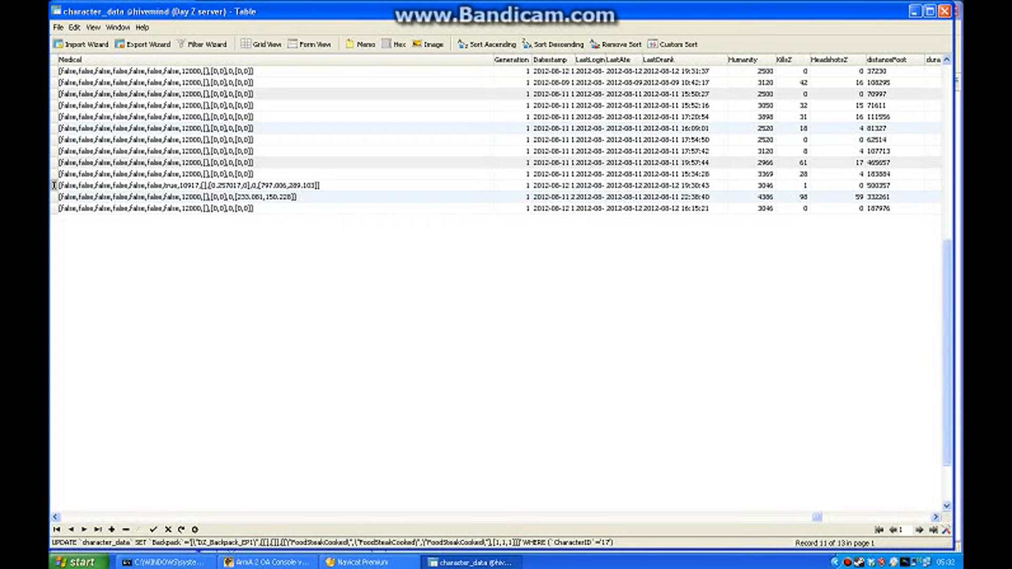
click(158, 95)
key(ctrl+c)
right_click(246, 93)
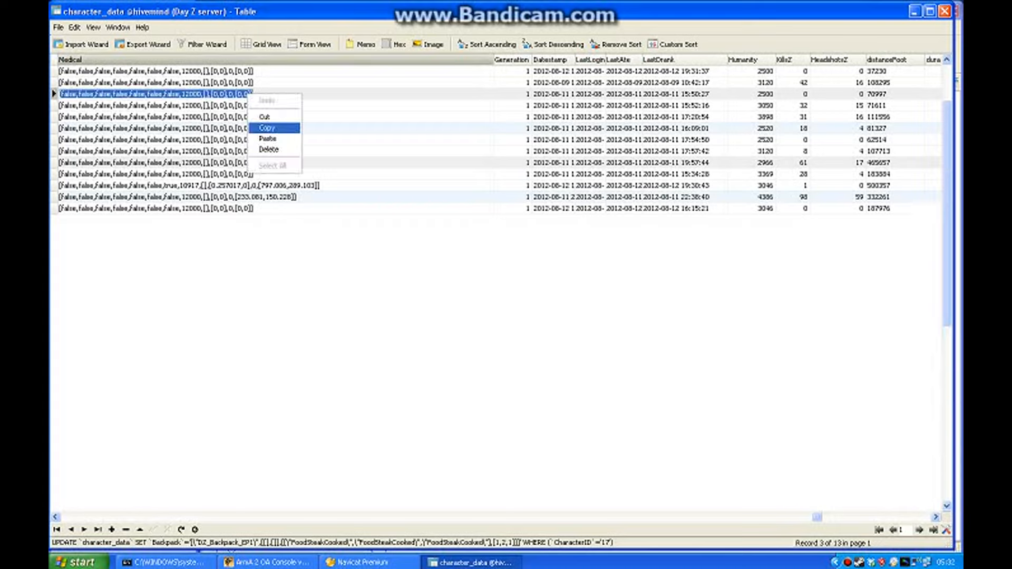
click(267, 127)
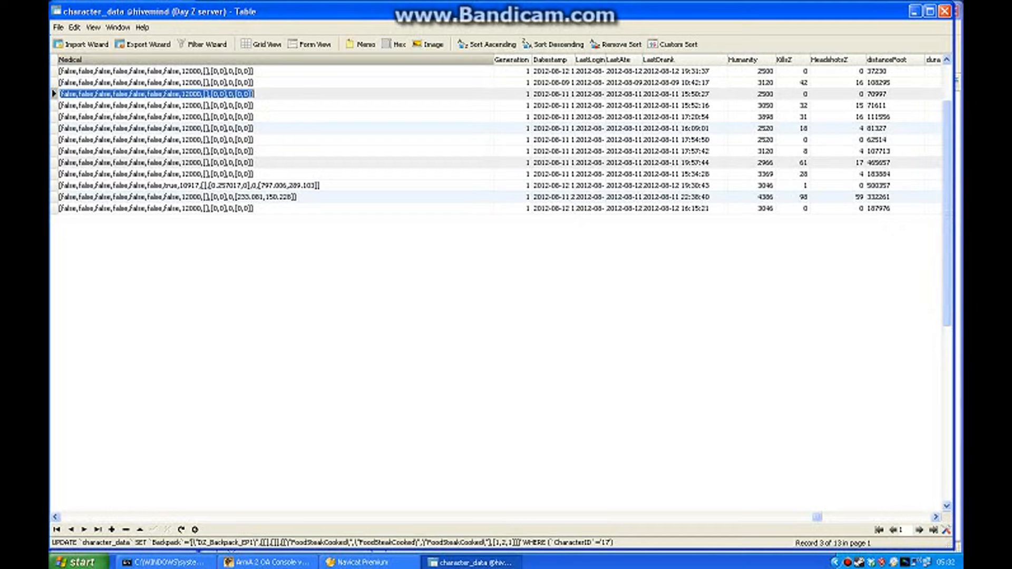
drag(255, 94, 111, 93)
drag(255, 94, 181, 94)
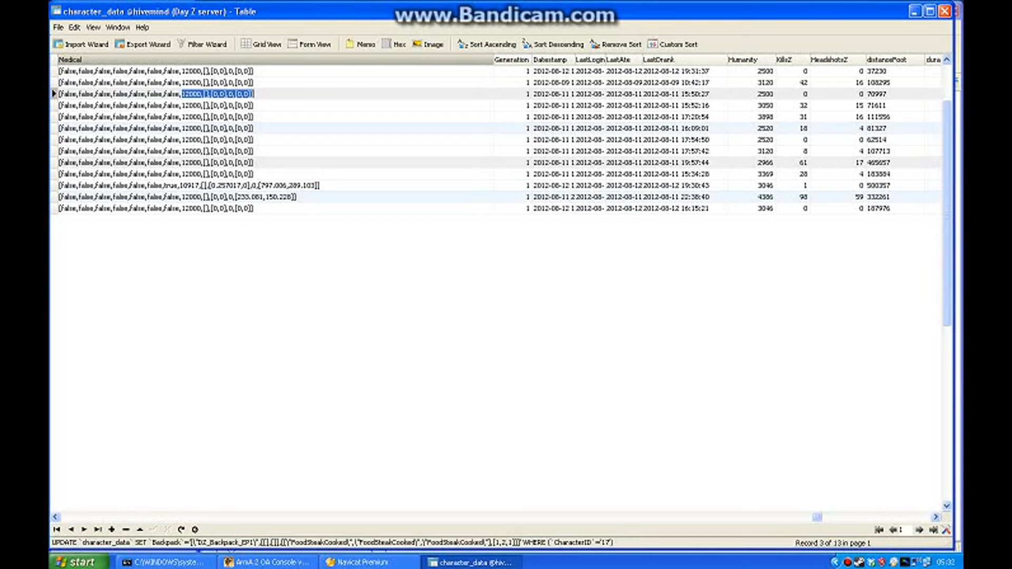
click(184, 94)
drag(255, 94, 59, 93)
click(255, 94)
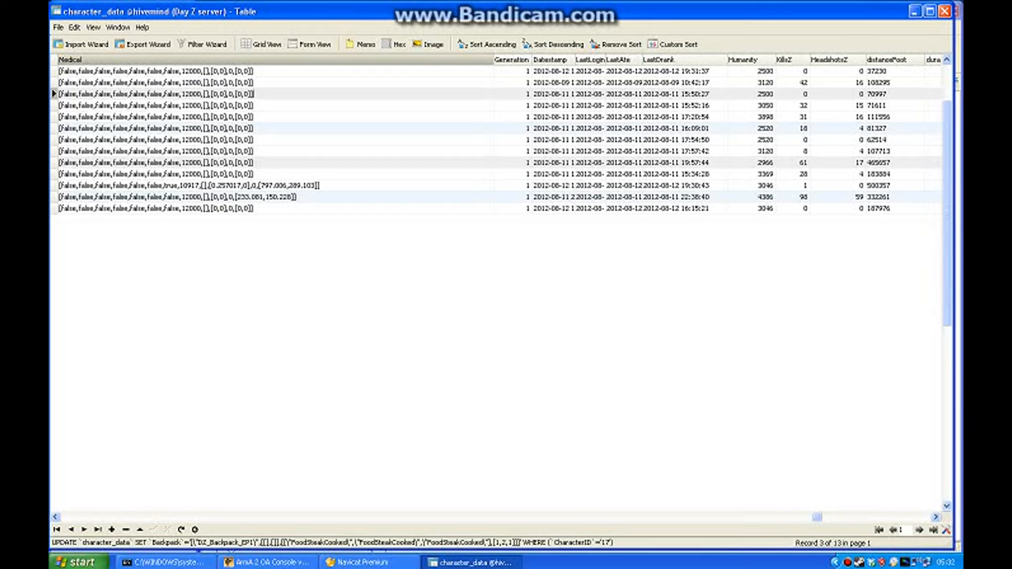
Replace the Medical values of characters 17 and 14 with the copied healthy value from character 6, and save both records.
click(237, 185)
right_click(337, 185)
click(358, 228)
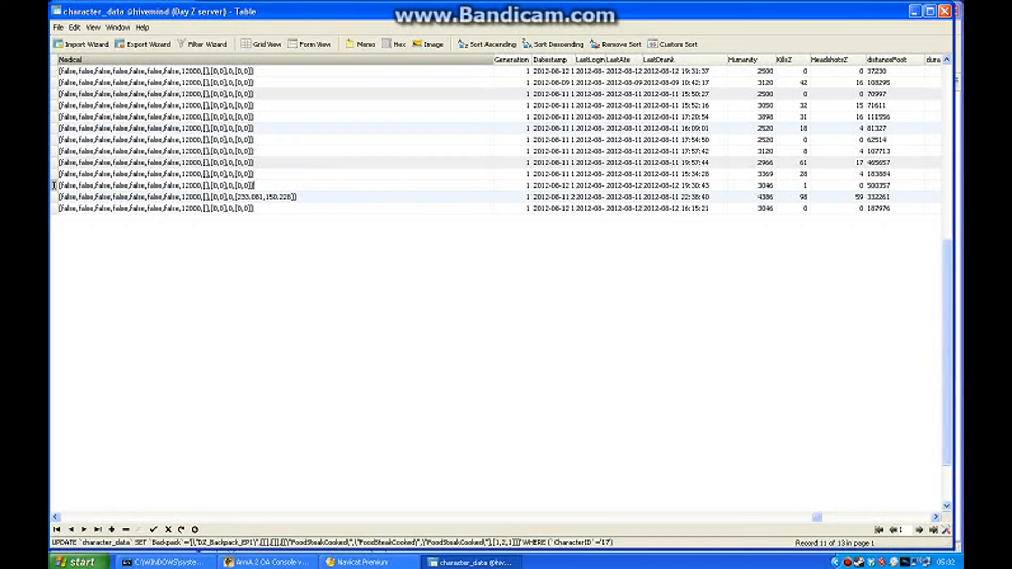
click(307, 197)
right_click(307, 197)
click(327, 242)
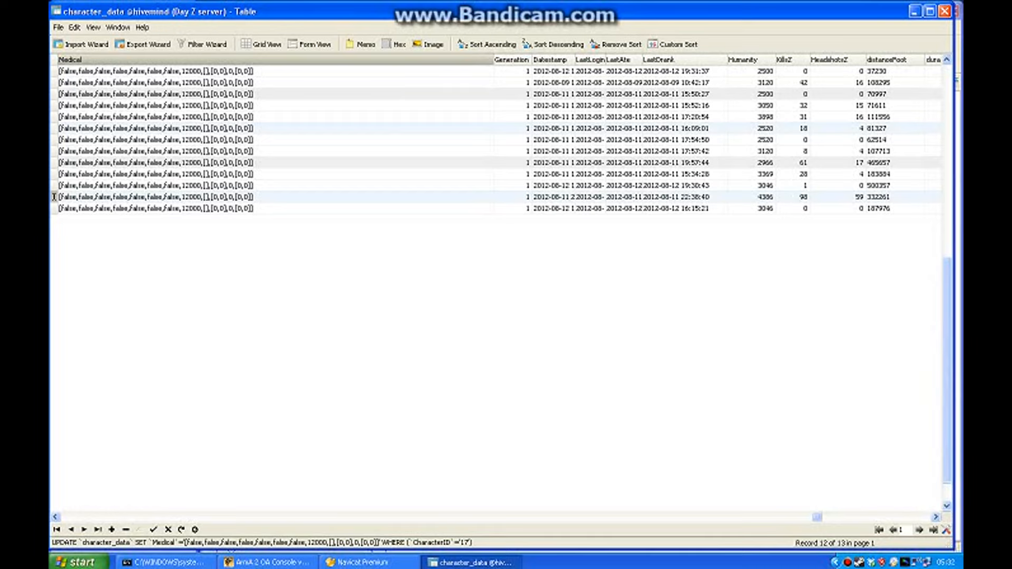
click(337, 71)
Narrow the Medical column and review the Generation, Datestamp, LastLogin, LastAte, LastDrank and Humanity columns.
drag(494, 59, 329, 60)
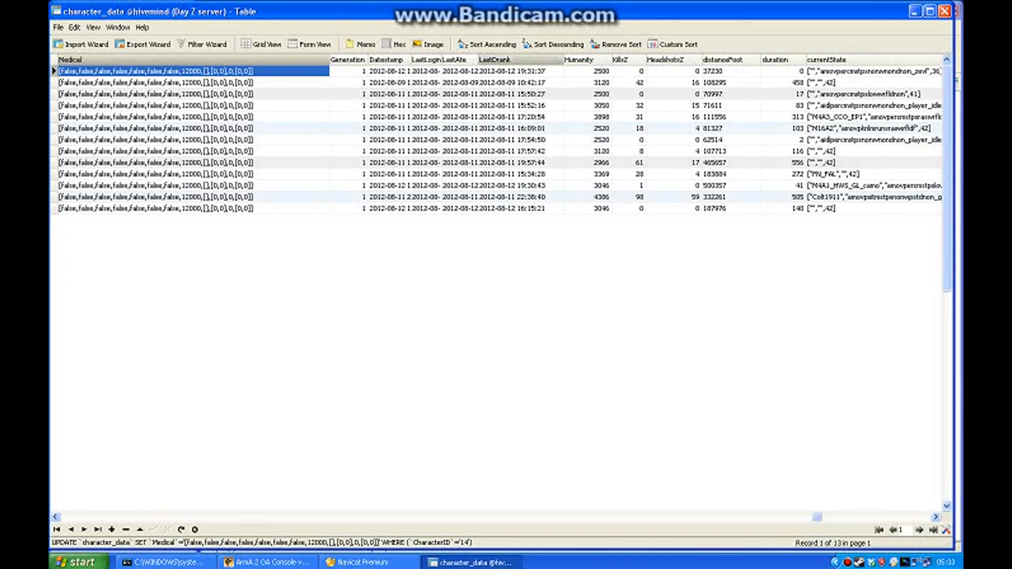
click(580, 60)
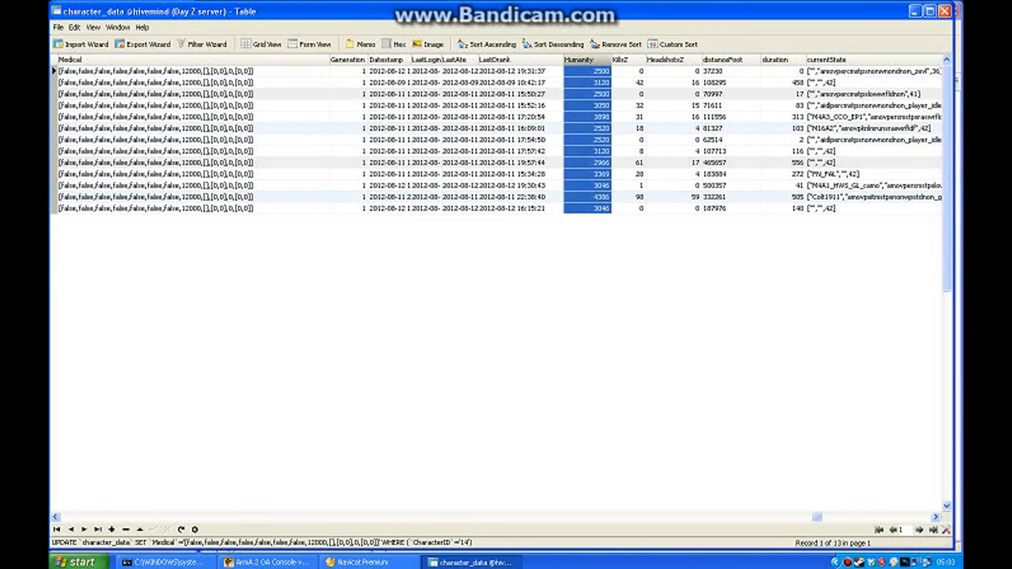
click(347, 60)
click(386, 60)
click(426, 60)
click(454, 60)
click(494, 60)
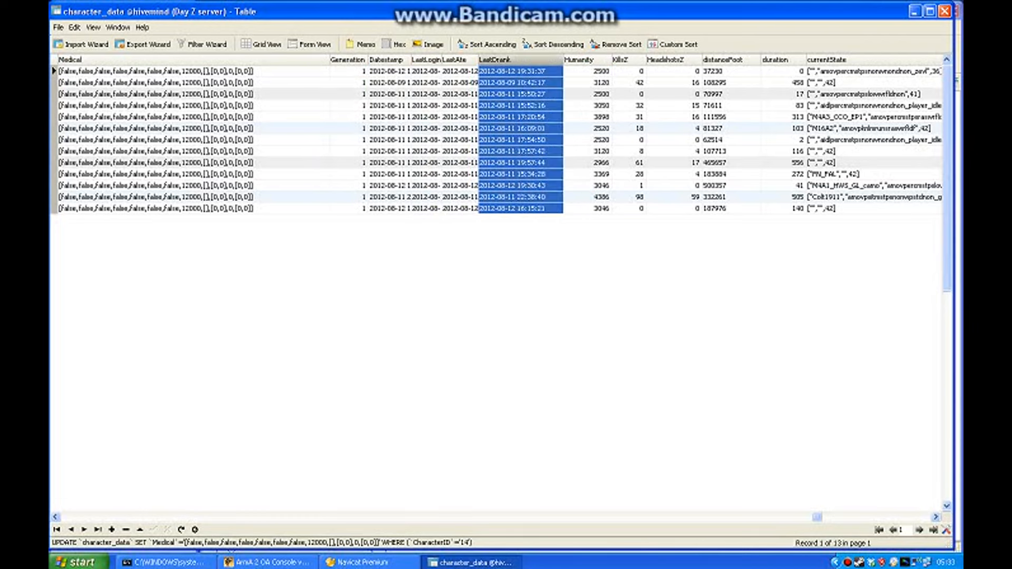
click(579, 60)
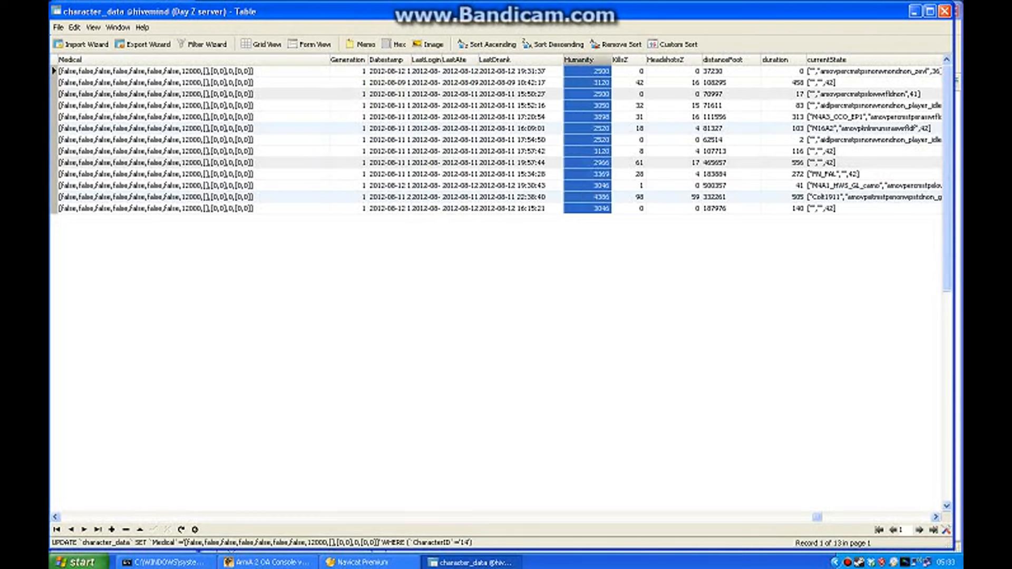
Try a KillsZ value of 900 for character 16 and return it to 0.
click(936, 517)
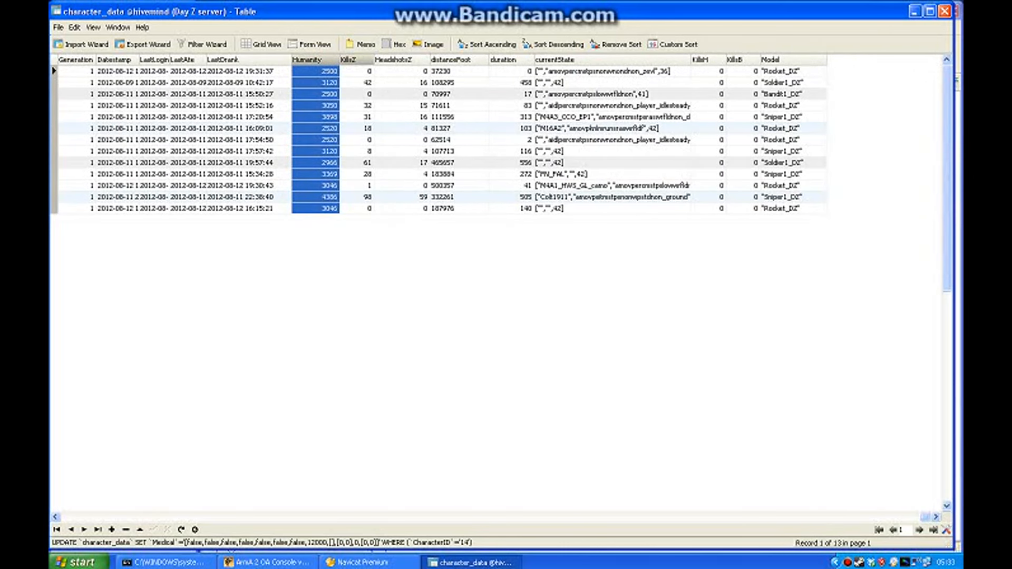
click(354, 60)
click(357, 197)
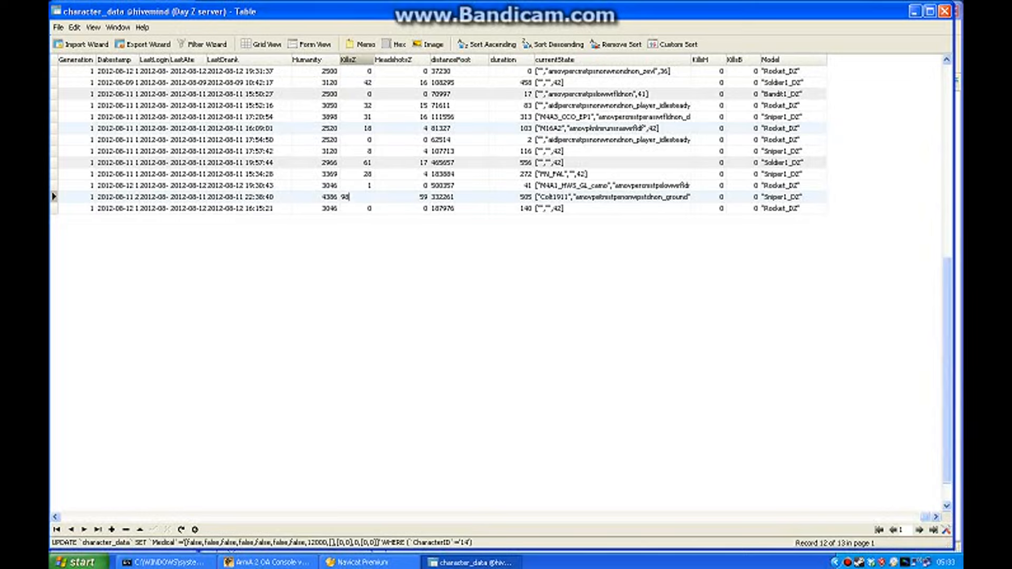
key(Down)
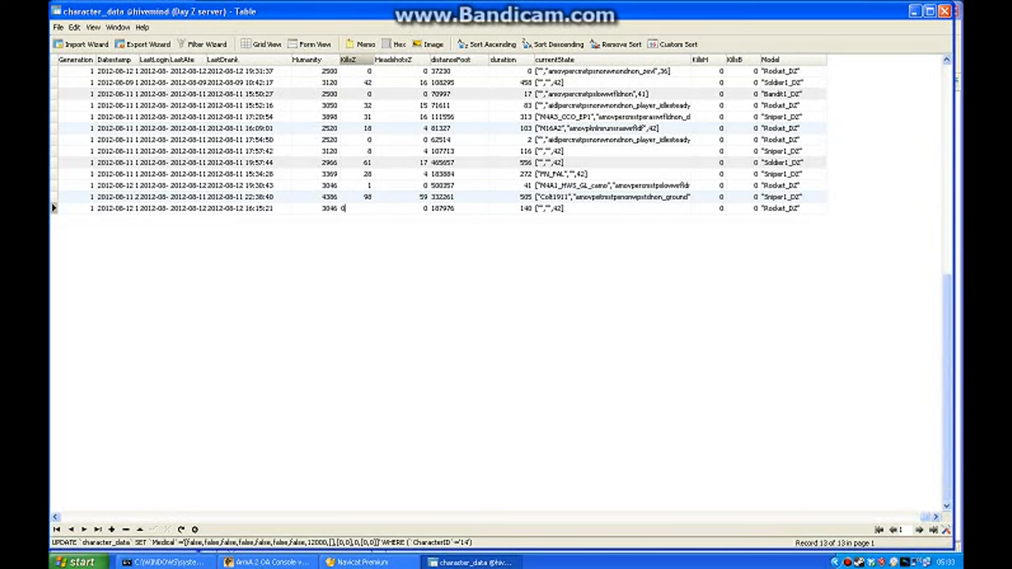
text(900)
key(Return)
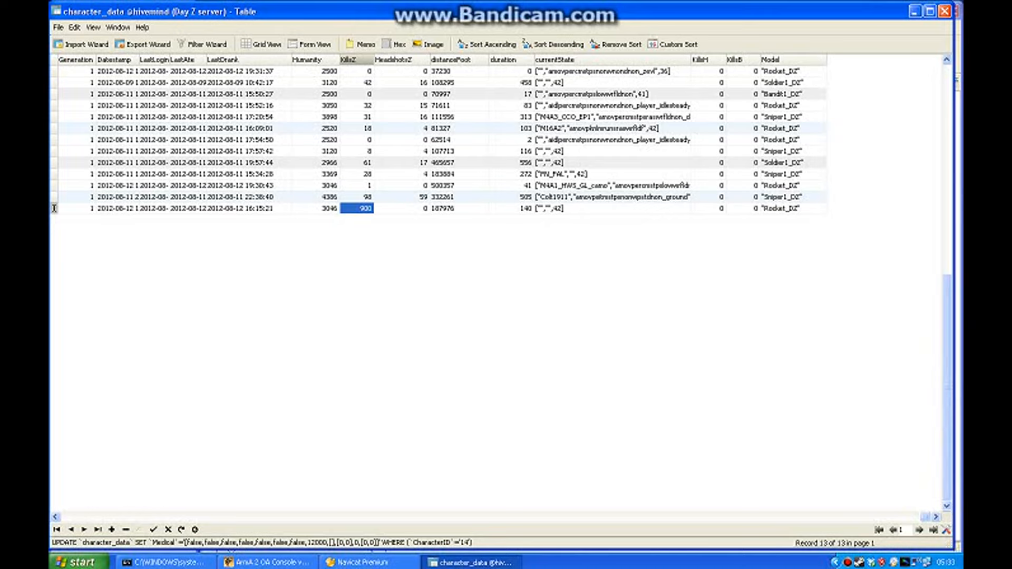
text(0)
key(Return)
Review the KillsZ, HeadshotsZ, distanceFoot, duration, currentState, KillsH, KillsB and Model columns.
click(456, 59)
click(402, 60)
click(356, 59)
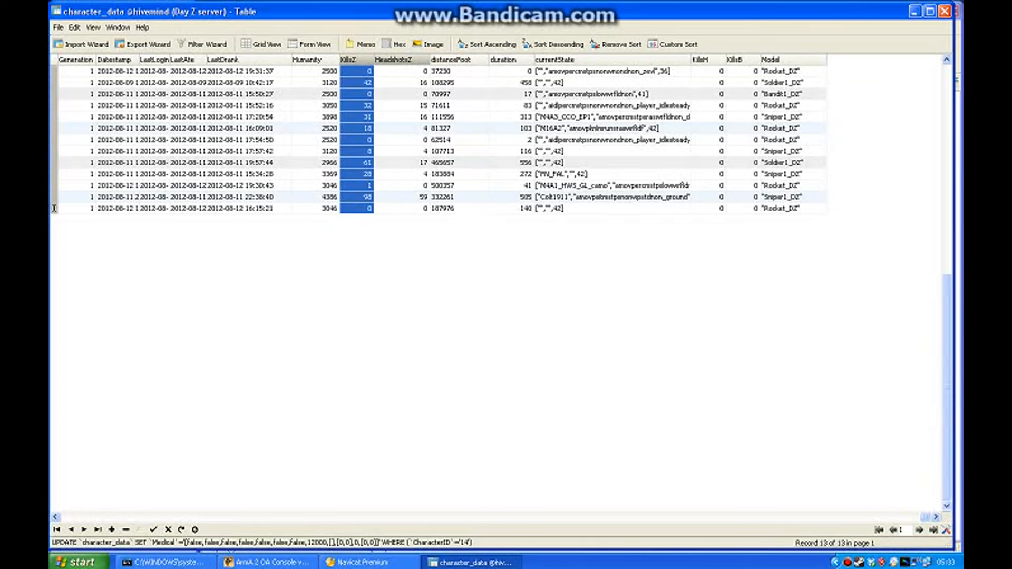
click(402, 60)
click(456, 59)
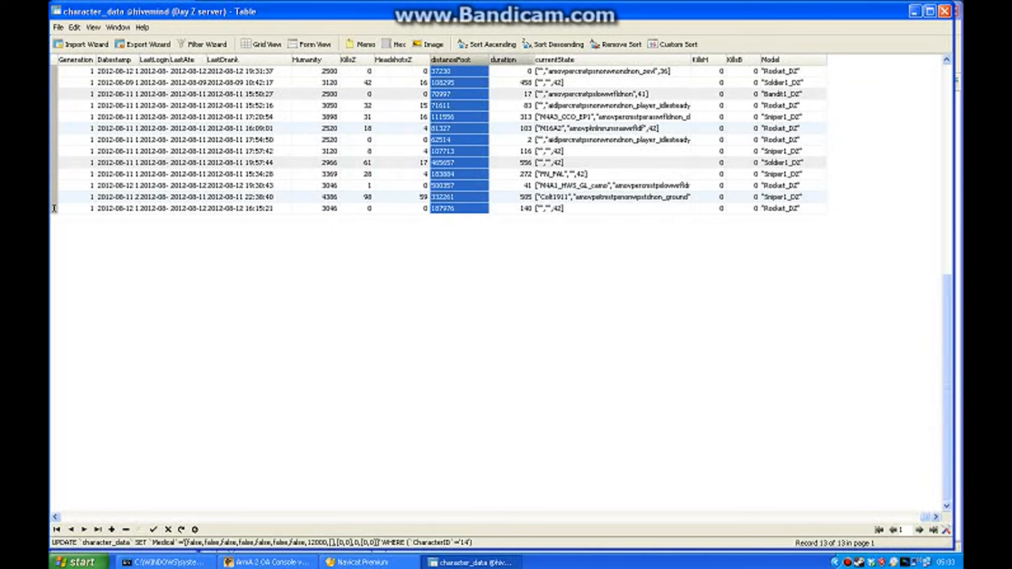
click(504, 60)
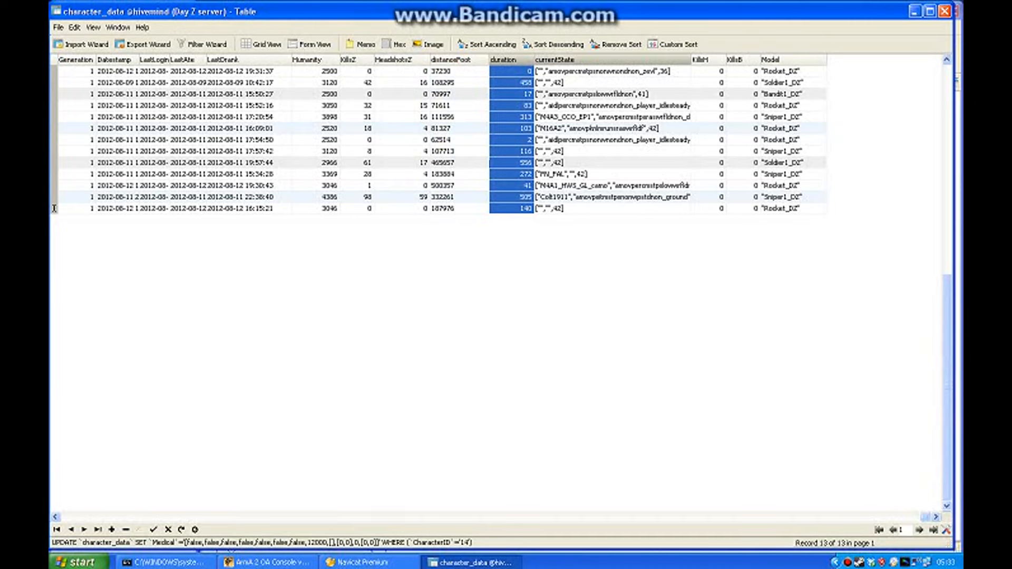
click(611, 59)
click(709, 60)
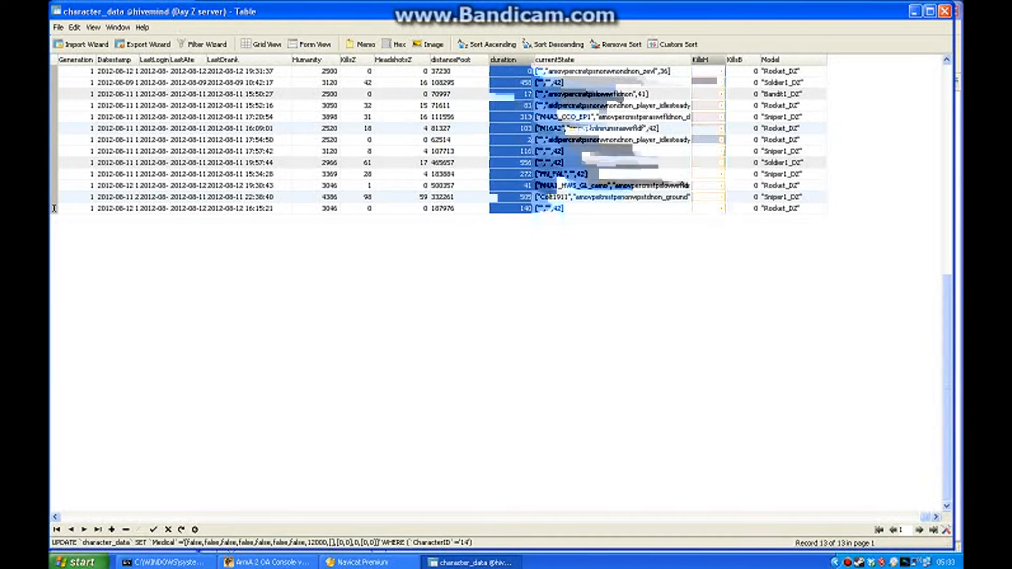
click(742, 60)
click(708, 60)
click(742, 60)
click(708, 59)
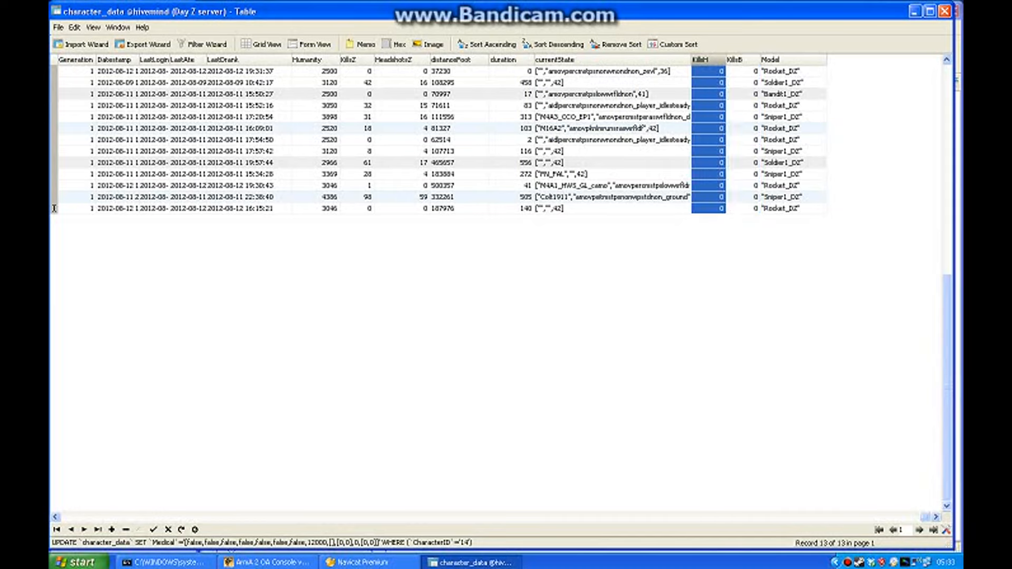
click(743, 59)
click(793, 59)
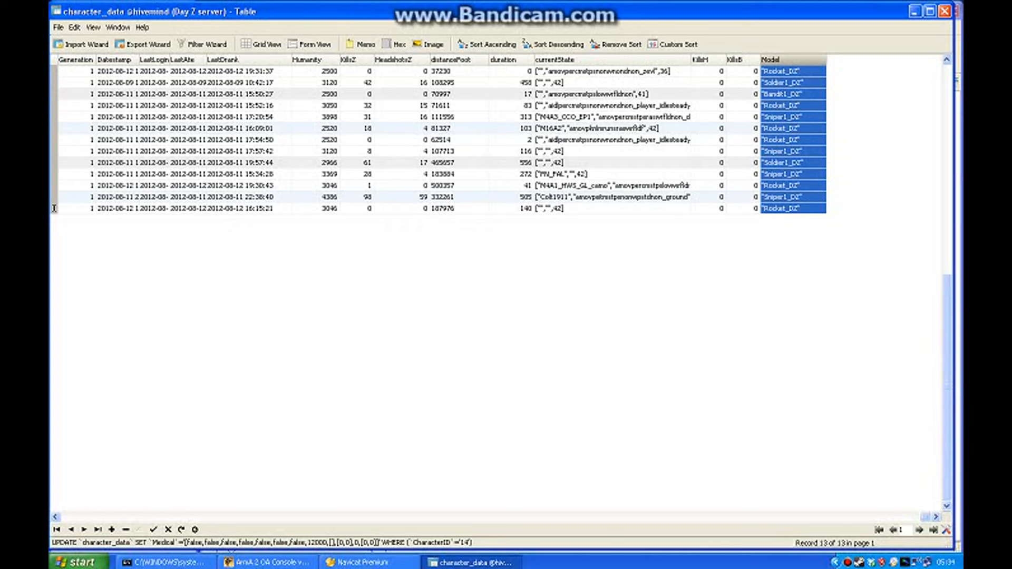
Clear character 17's Model value and re-enter it as "Rocket_DZ" including the quotation marks.
click(792, 174)
click(801, 185)
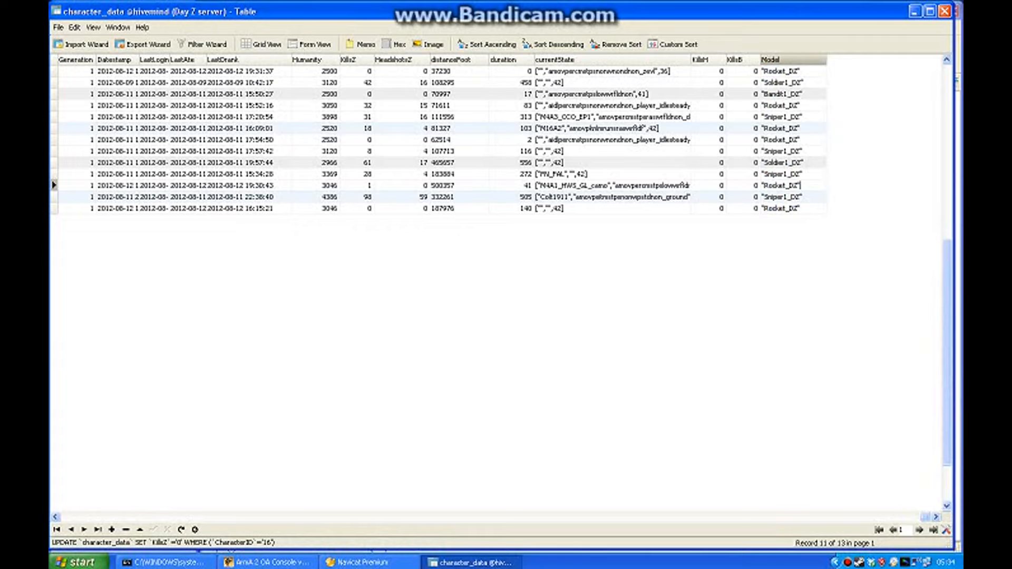
double_click(791, 185)
key(Escape)
click(801, 185)
key(ctrl+a)
key(BackSpace)
text("Roc)
key(BackSpace)
key(BackSpace)
text(ocket_DZ")
key(ctrl+a)
key(Return)
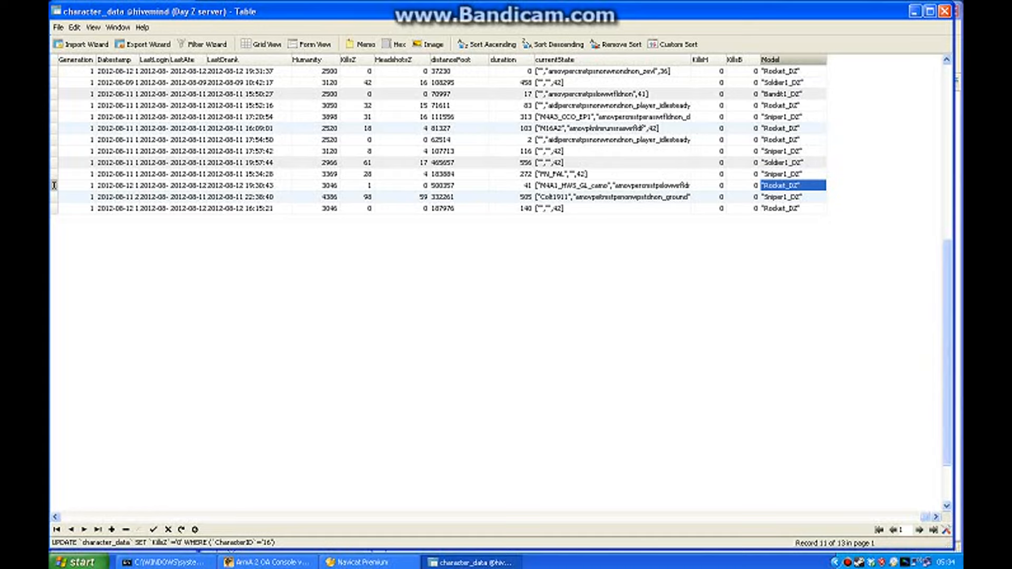
Move to character 14's record and return to the CharacterID, Worldspace and Inventory columns.
key(Down)
key(Escape)
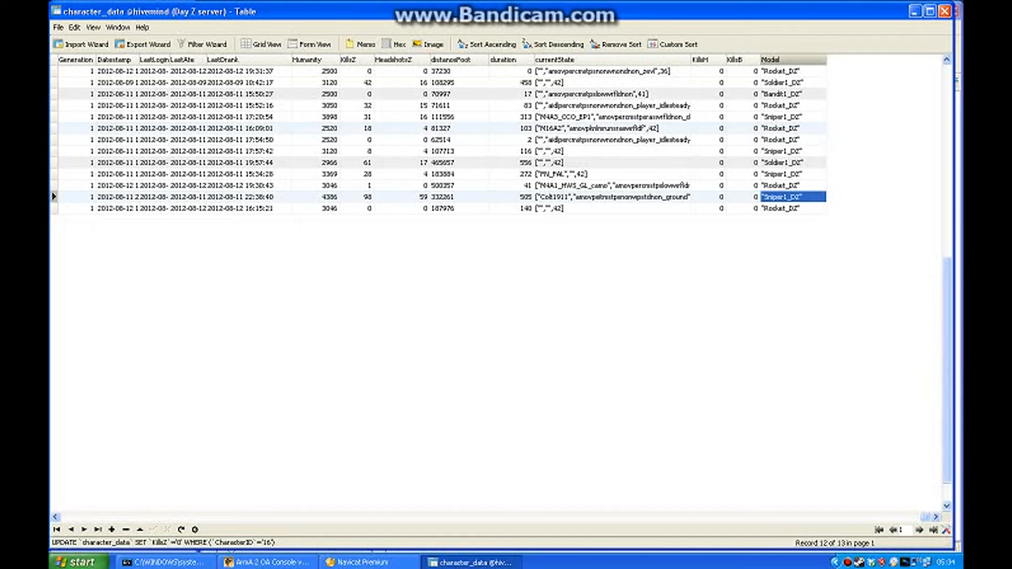
click(71, 517)
click(71, 517)
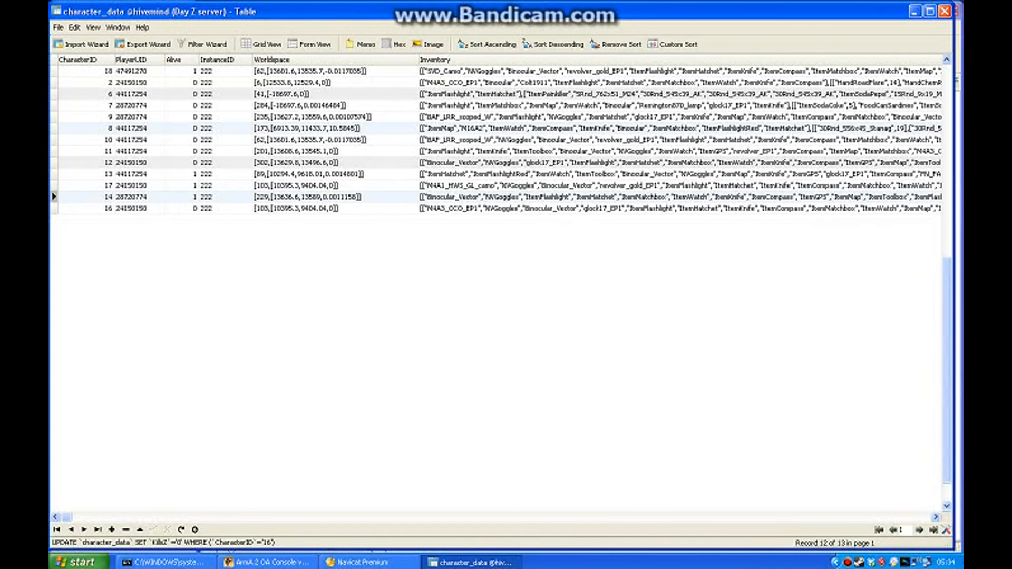